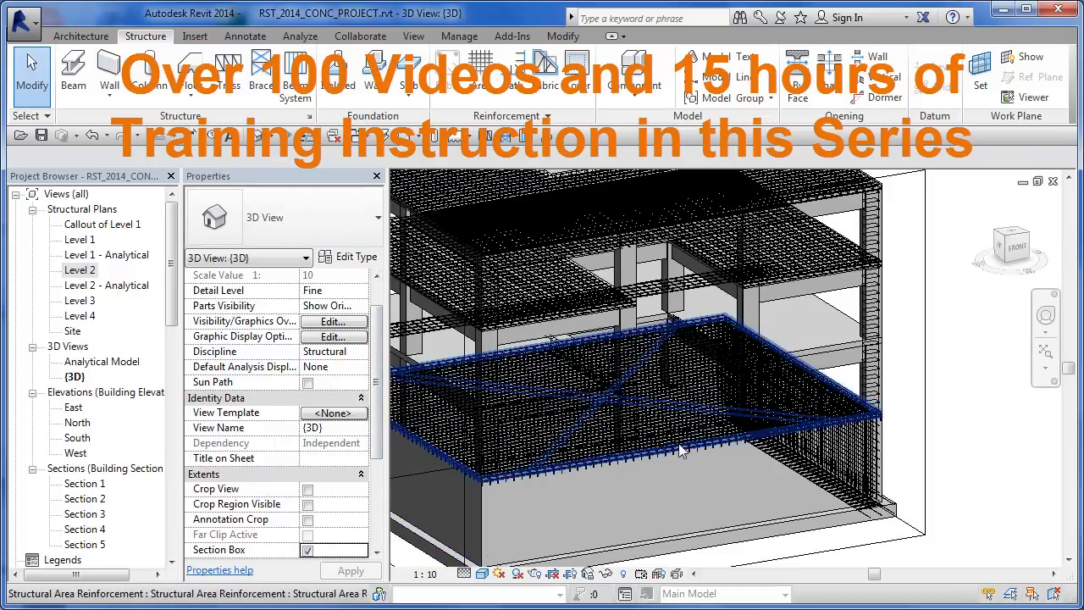
# Shrink the 3D view's section box until it encloses only one corner column with the adjoining slabs, beams and foundation
pyautogui.scroll(-4, 682, 451)
pyautogui.click(610, 463)
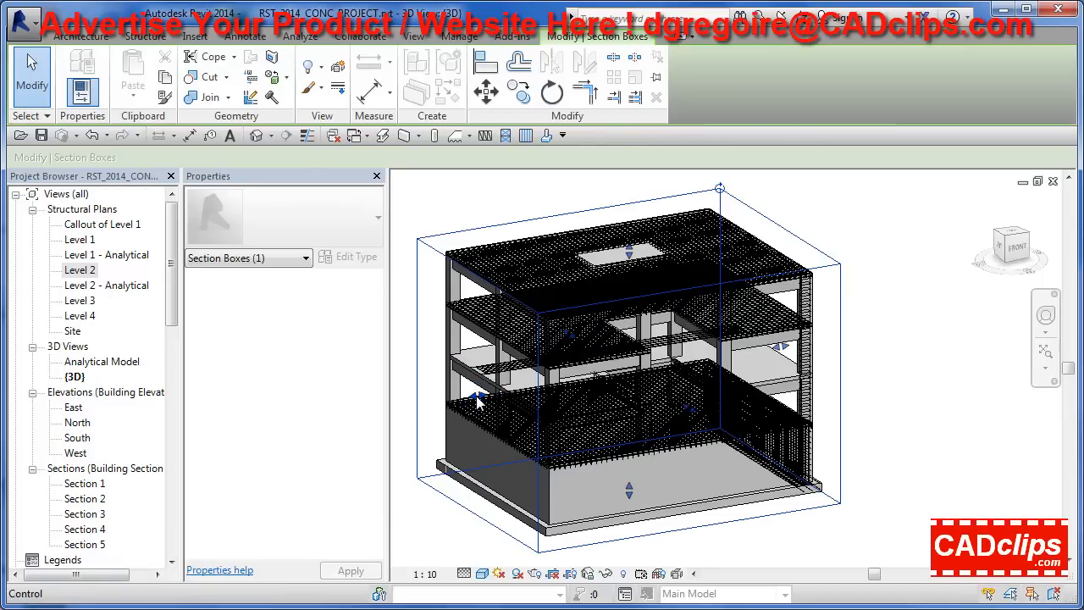
pyautogui.moveTo(478, 402); pyautogui.dragTo(750, 371)
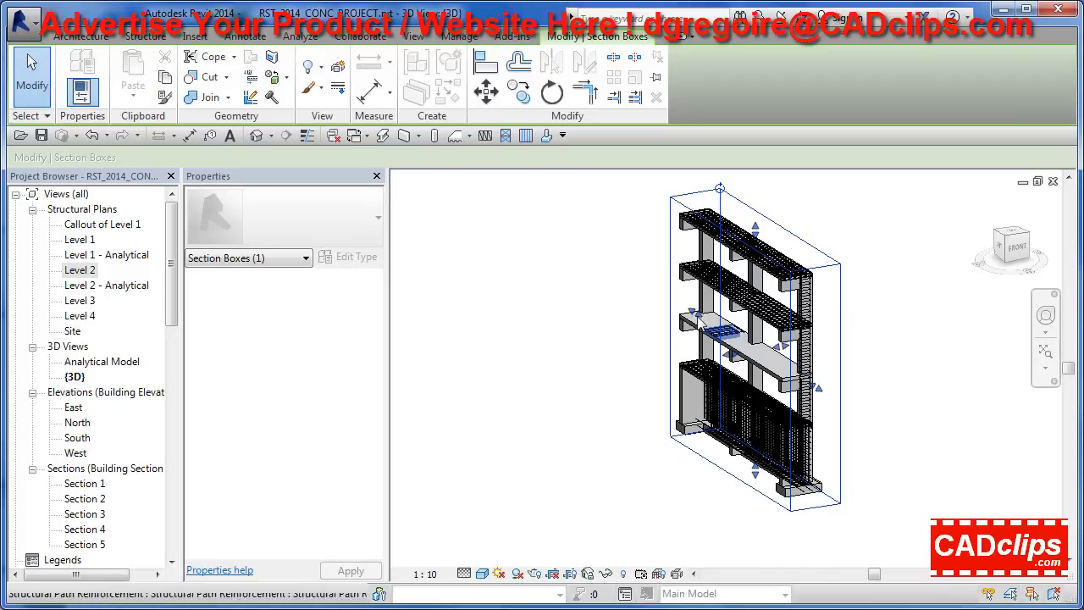
pyautogui.moveTo(727, 354); pyautogui.dragTo(776, 390)
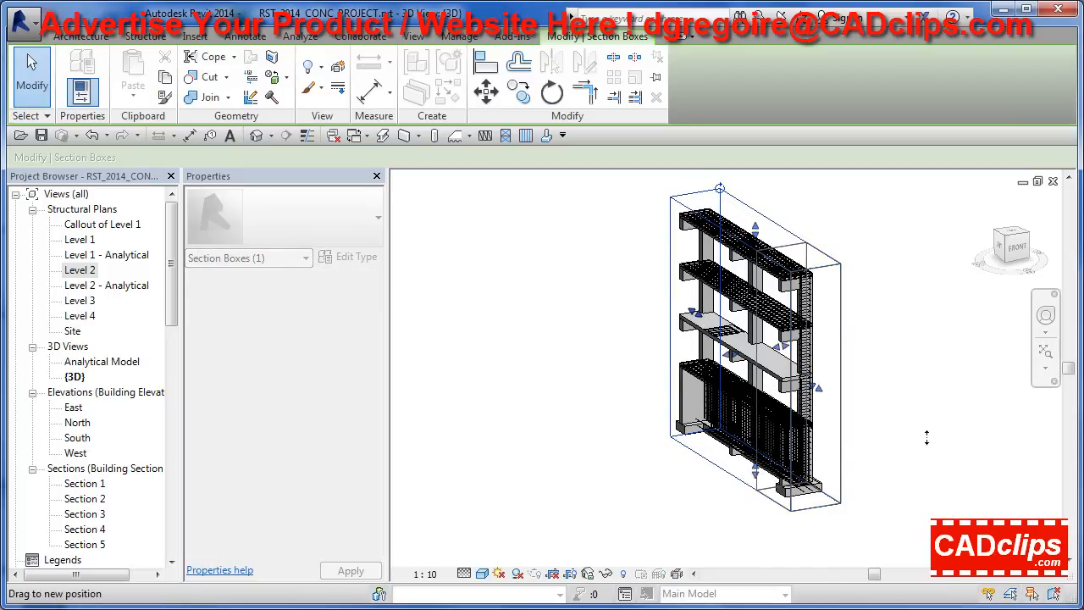
pyautogui.moveTo(909, 436); pyautogui.dragTo(920, 437)
pyautogui.click(920, 437)
pyautogui.scroll(3, 867, 440)
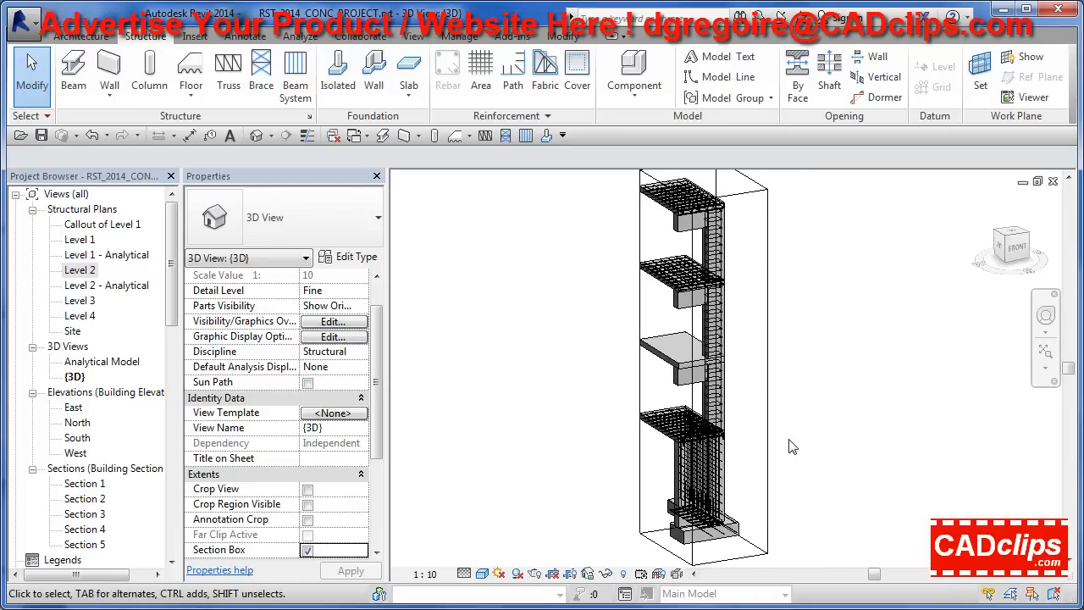
# Hide the section box outline as an individual element in the 3D view
pyautogui.click(661, 551)
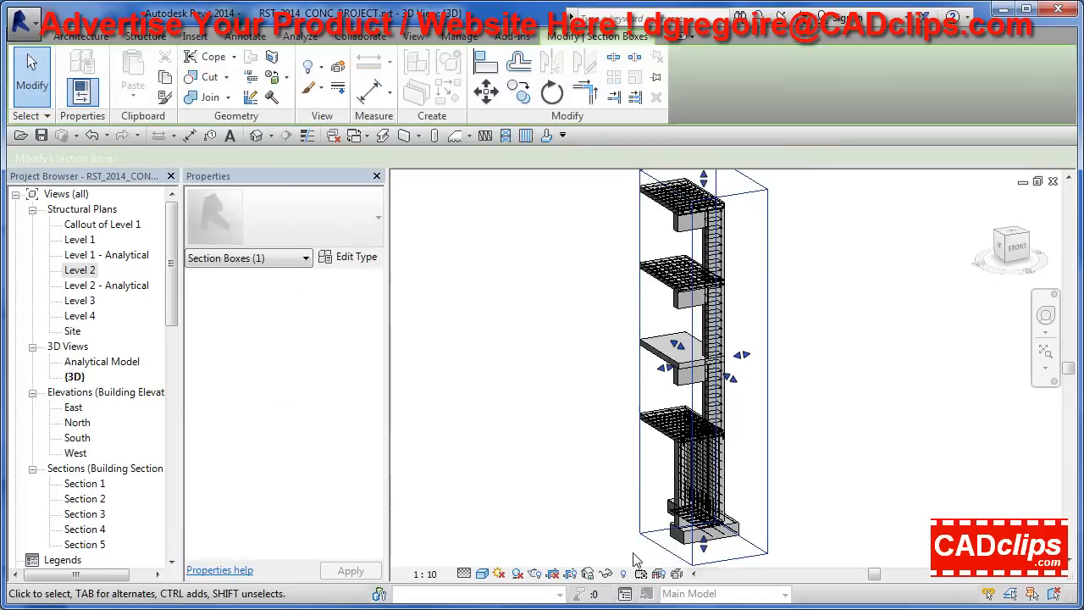
pyautogui.click(323, 66)
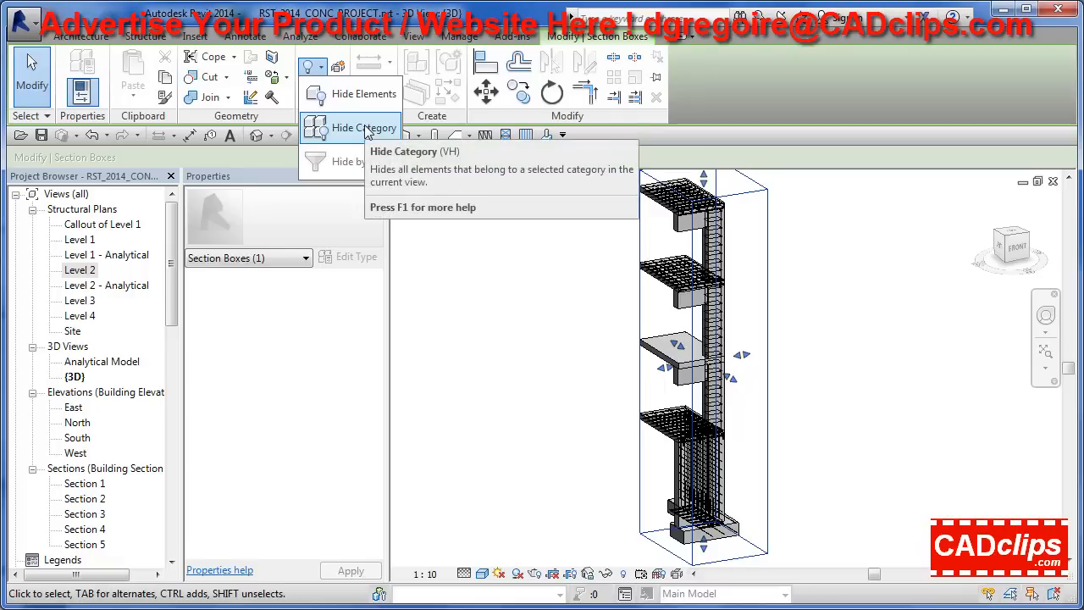
pyautogui.click(355, 93)
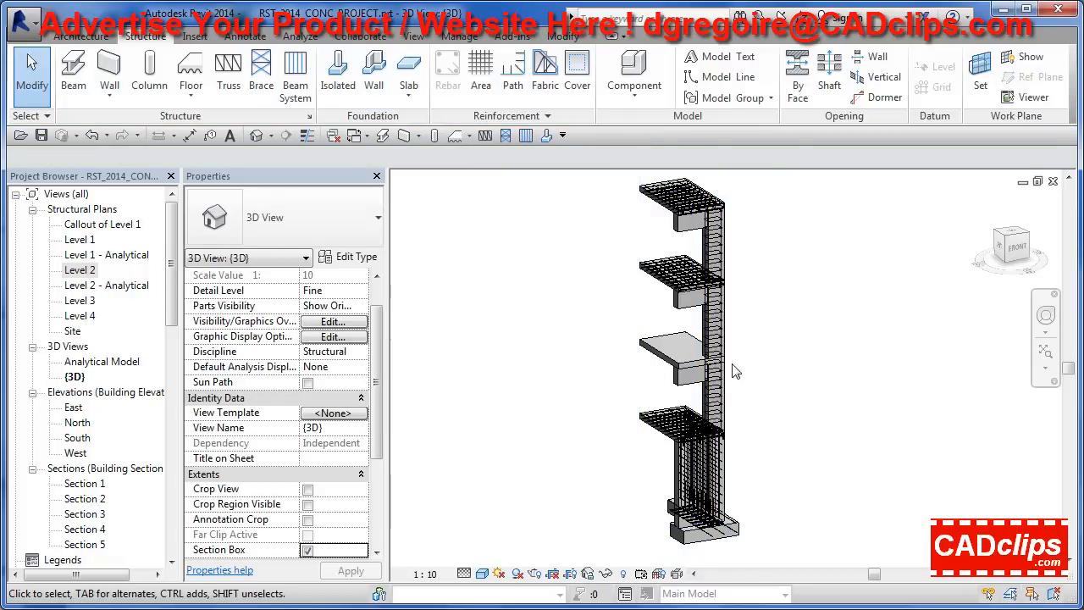
# Inspect the column and the concrete beam under the unreinforced slab, checking whether the Rebar tool is available for that beam
pyautogui.keyDown('shift'); pyautogui.moveTo(576, 409); pyautogui.dragTo(692, 413, button='middle'); pyautogui.keyUp('shift')
pyautogui.click(553, 369)
pyautogui.scroll(5, 701, 347)
pyautogui.moveTo(723, 369); pyautogui.dragTo(768, 363, button='middle')
pyautogui.click(753, 359)
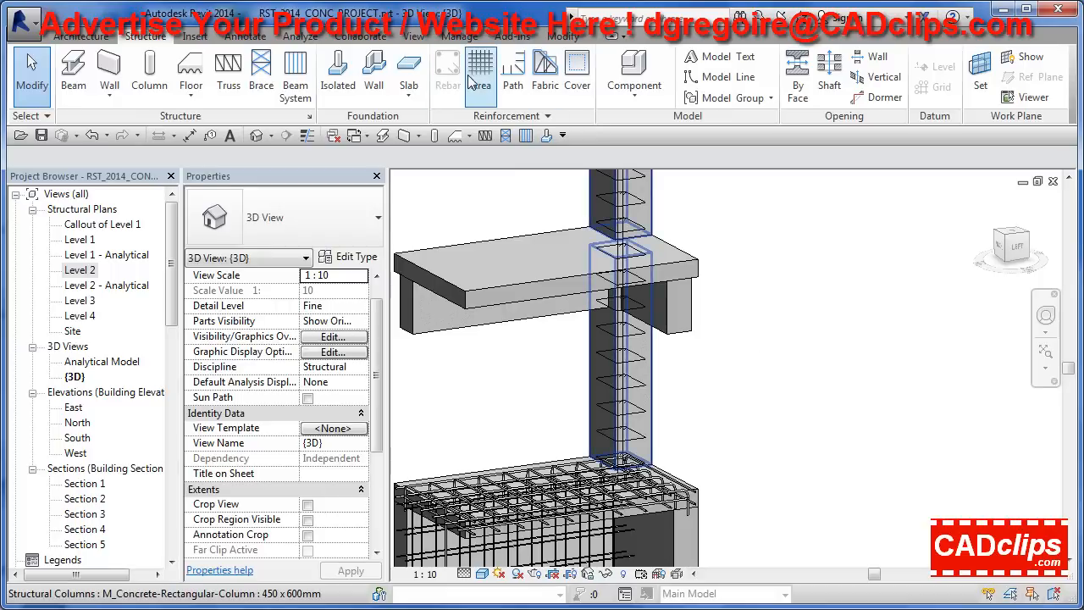
pyautogui.click(684, 312)
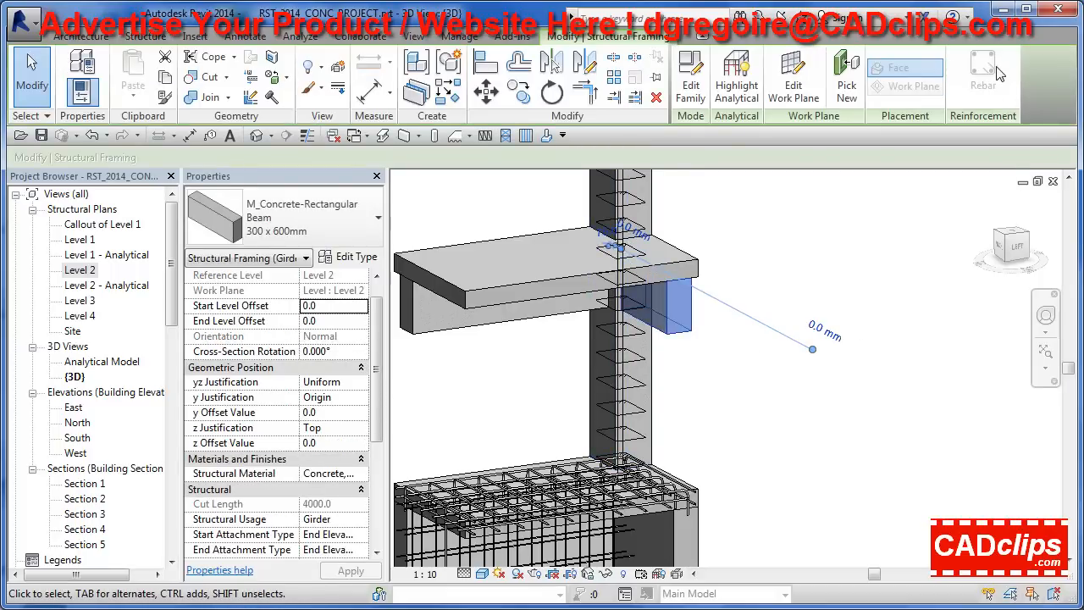
pyautogui.click(850, 231)
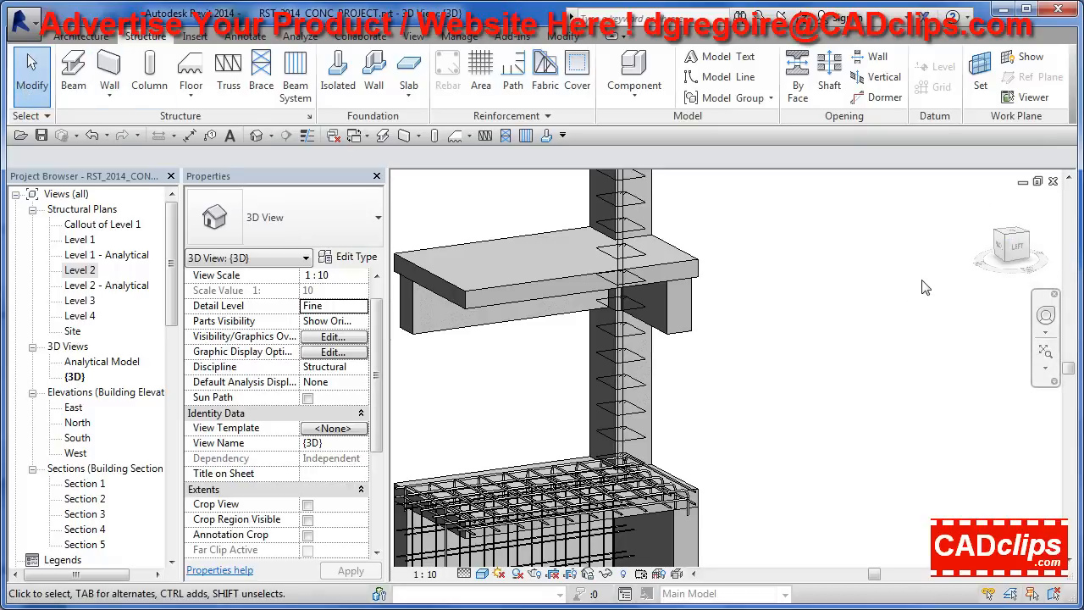
pyautogui.click(678, 318)
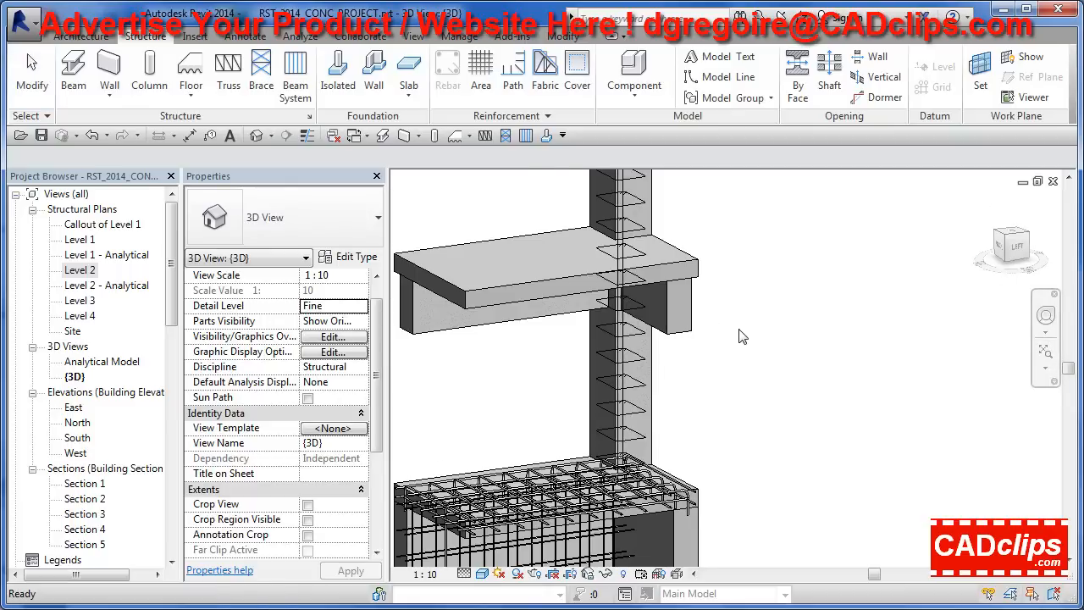
# Examine the whole cut-out column, its slabs, beams and foundation walls from a side view and from an angle
pyautogui.scroll(-4, 742, 337)
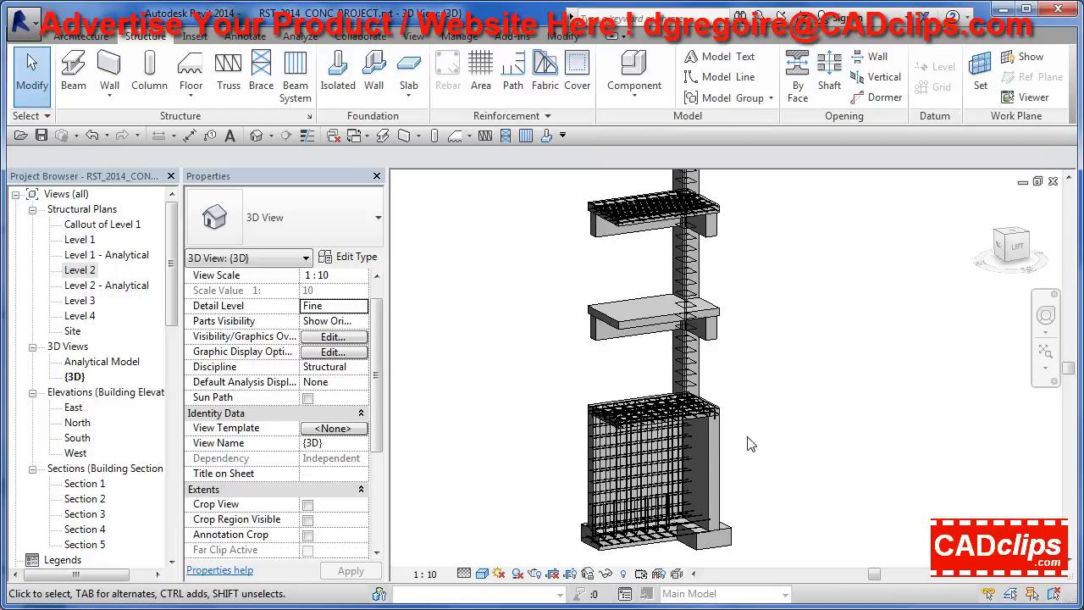
pyautogui.keyDown('shift'); pyautogui.moveTo(759, 443); pyautogui.dragTo(761, 397, button='middle'); pyautogui.keyUp('shift')
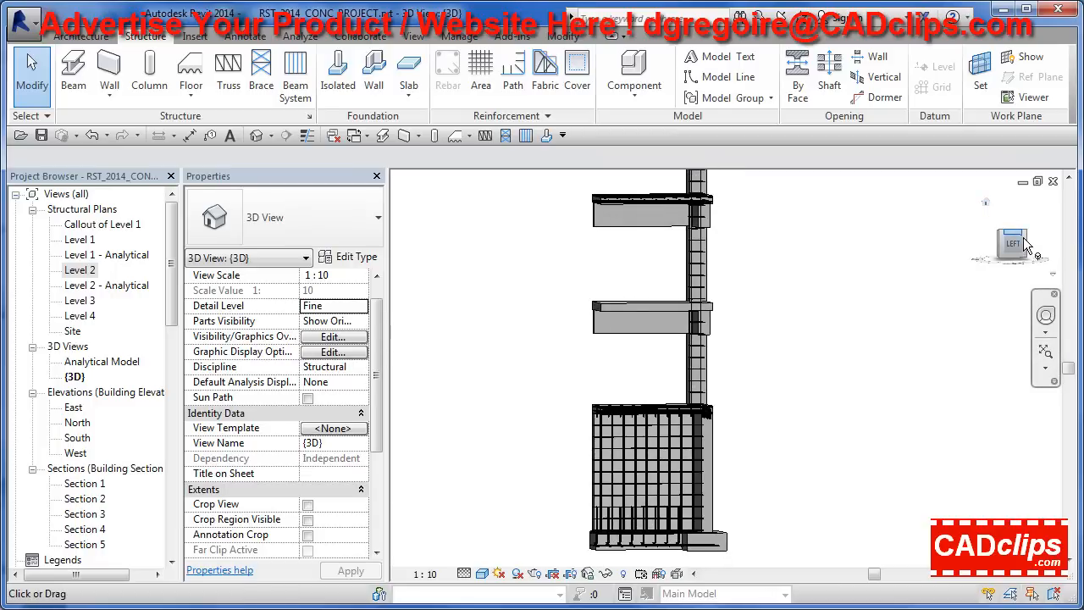
pyautogui.keyDown('shift'); pyautogui.moveTo(735, 407); pyautogui.dragTo(804, 424, button='middle'); pyautogui.keyUp('shift')
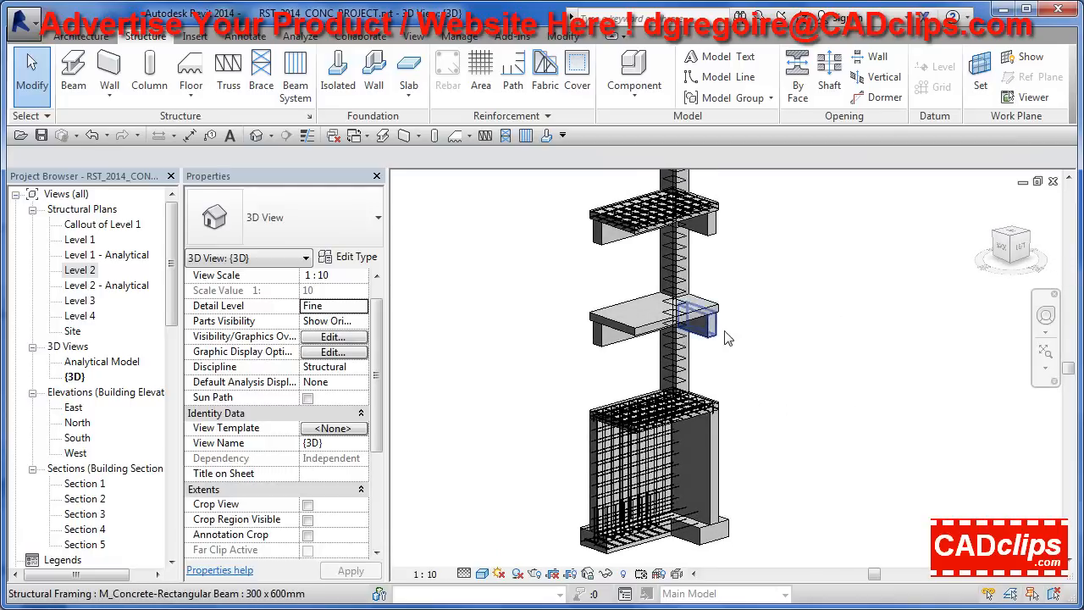
pyautogui.scroll(1, 769, 348)
pyautogui.scroll(-2, 772, 349)
pyautogui.scroll(-1, 770, 344)
pyautogui.moveTo(772, 345); pyautogui.dragTo(741, 375, button='middle')
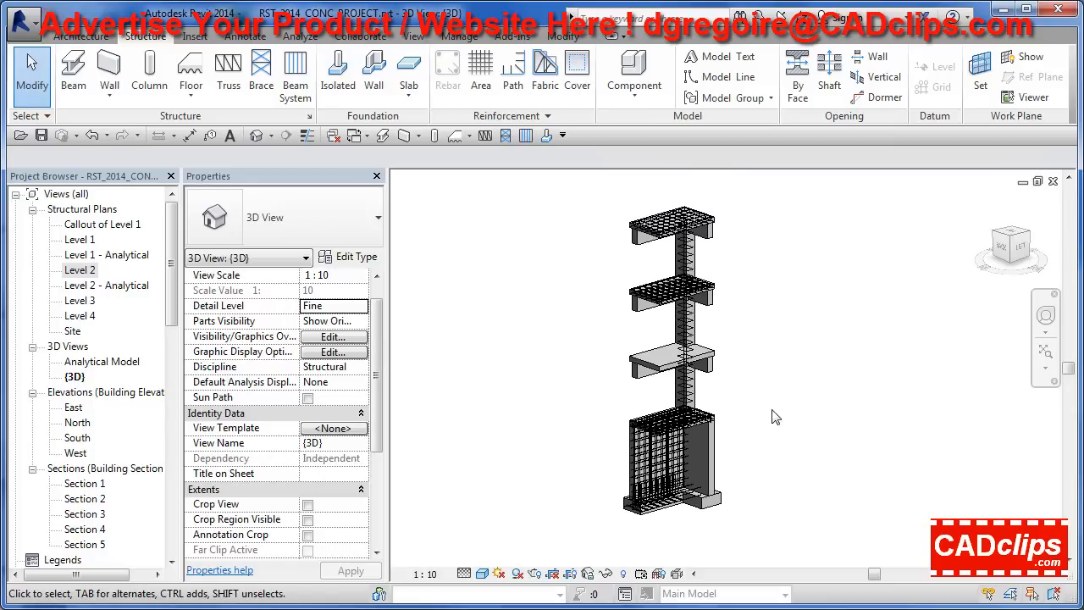
# Reveal the hidden elements, unhide the section box and leave the reveal mode
pyautogui.click(624, 574)
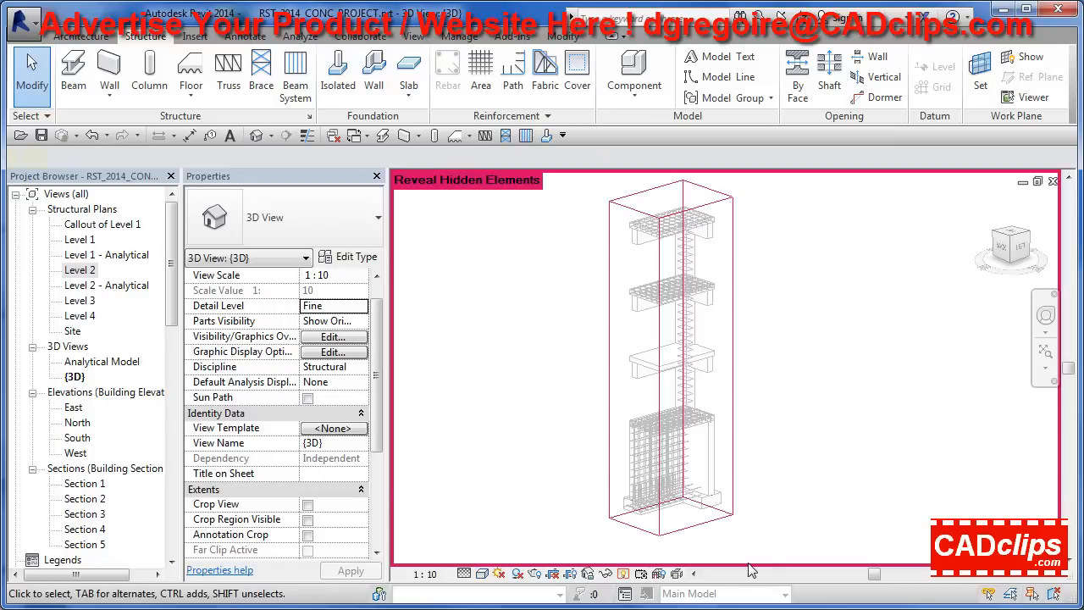
pyautogui.click(733, 448)
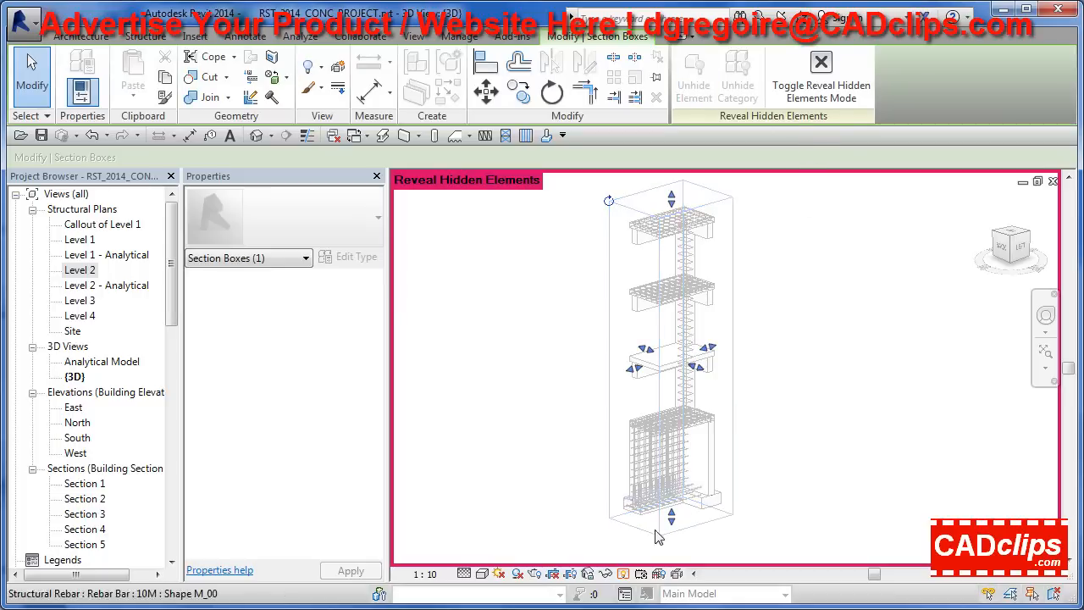
pyautogui.click(624, 574)
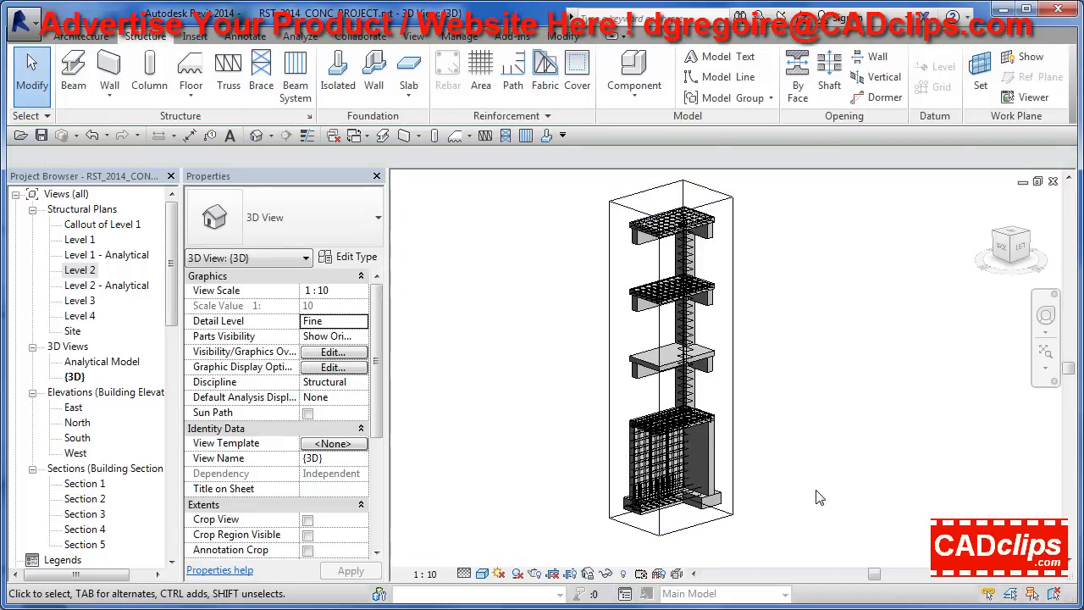
# Hide the restored section box again as an individual element
pyautogui.click(733, 428)
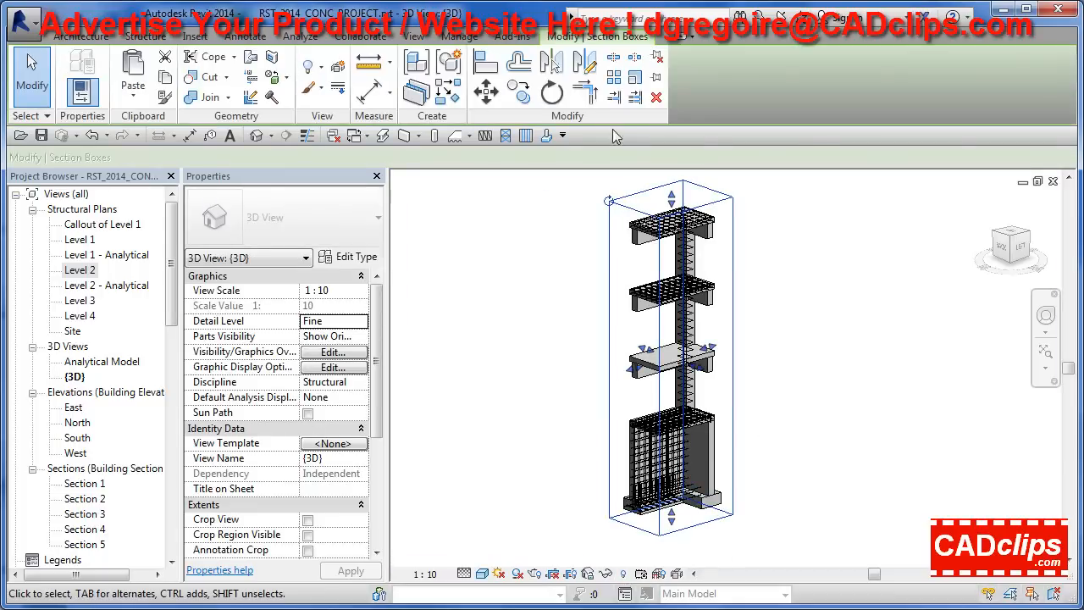
pyautogui.click(312, 67)
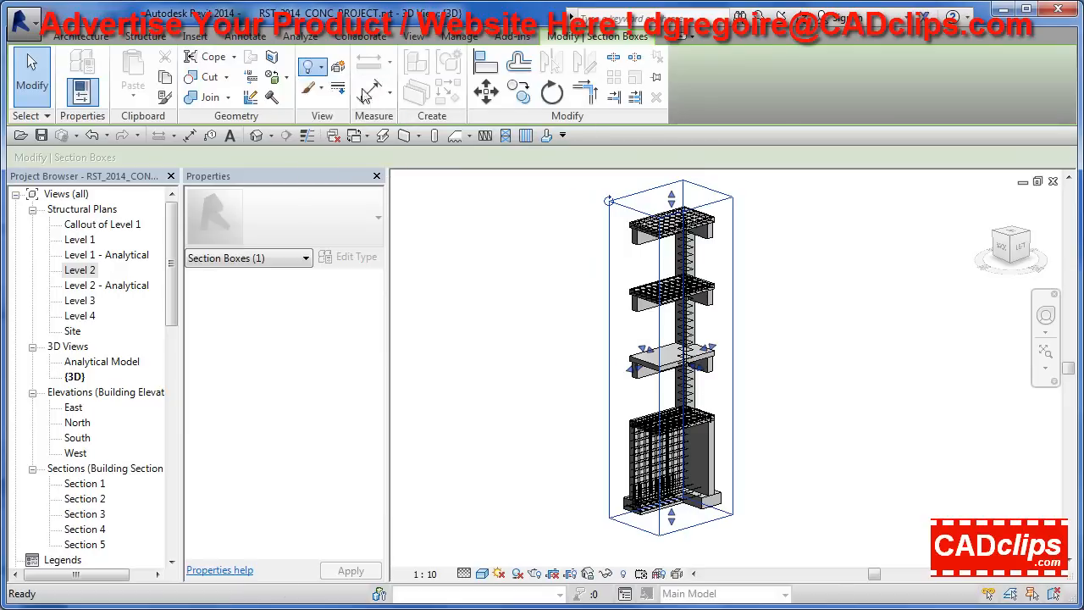
pyautogui.click(341, 91)
# Reveal the hidden elements and stretch the section box outward to show a longer run of slab and wall
pyautogui.click(624, 576)
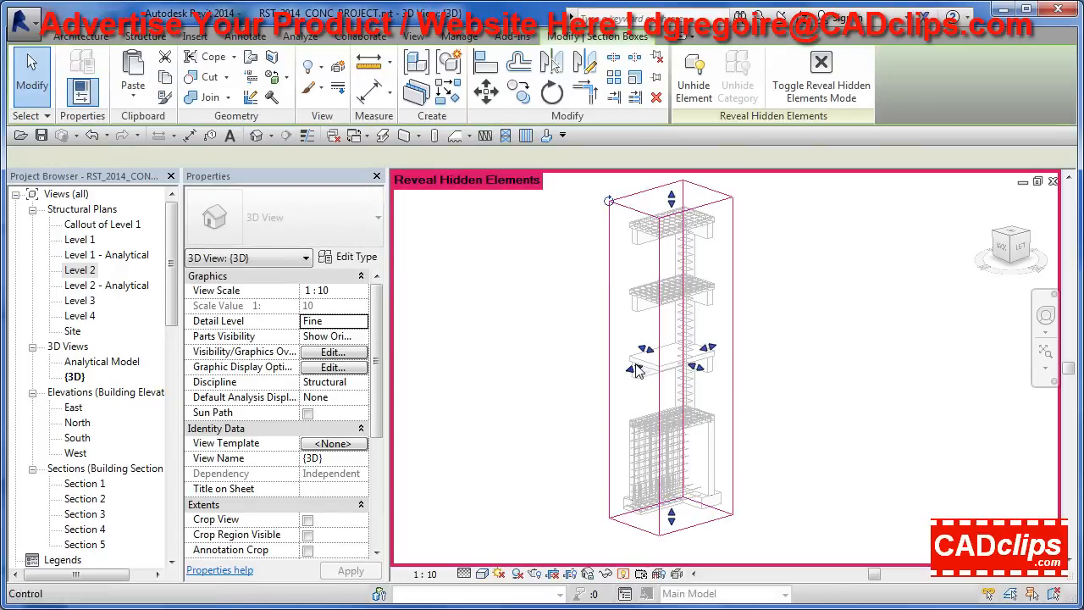
pyautogui.moveTo(637, 370); pyautogui.dragTo(614, 392)
pyautogui.moveTo(682, 370); pyautogui.dragTo(904, 408)
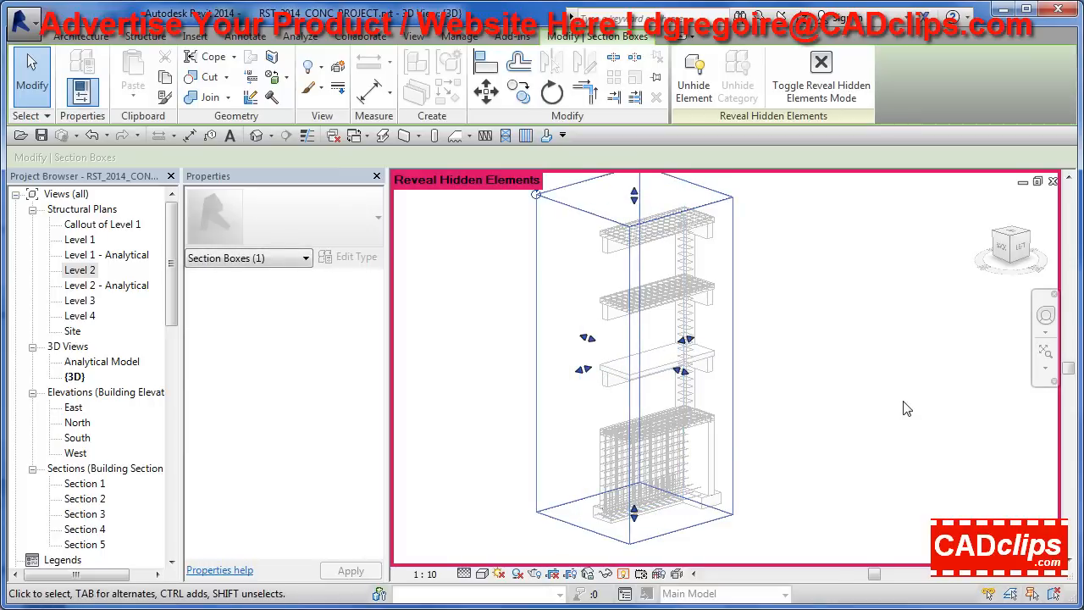
pyautogui.click(692, 385)
pyautogui.moveTo(718, 398); pyautogui.dragTo(779, 435)
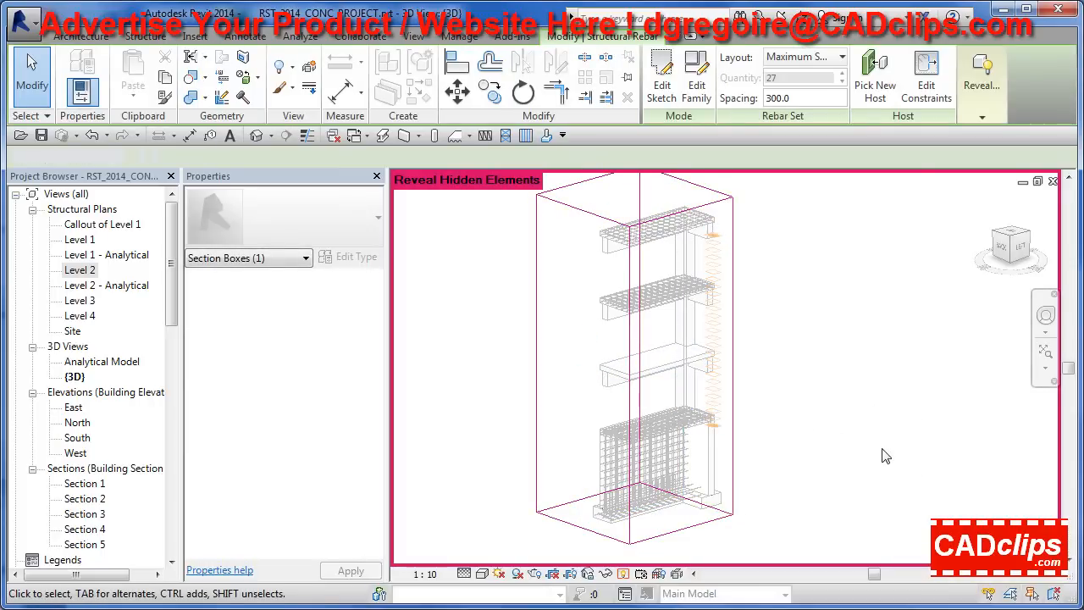
pyautogui.click(855, 440)
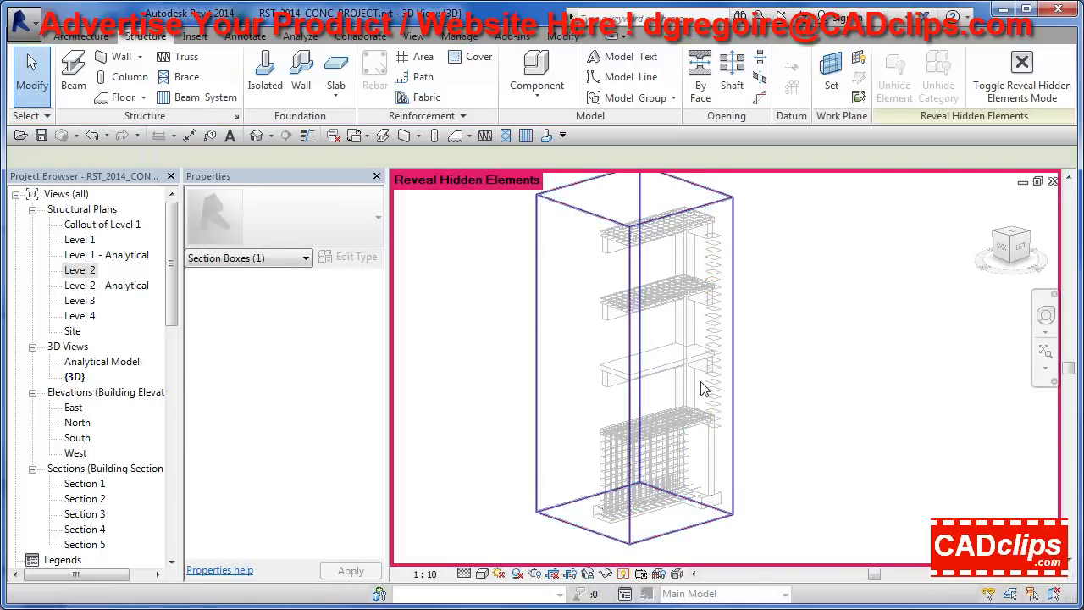
pyautogui.click(95, 137)
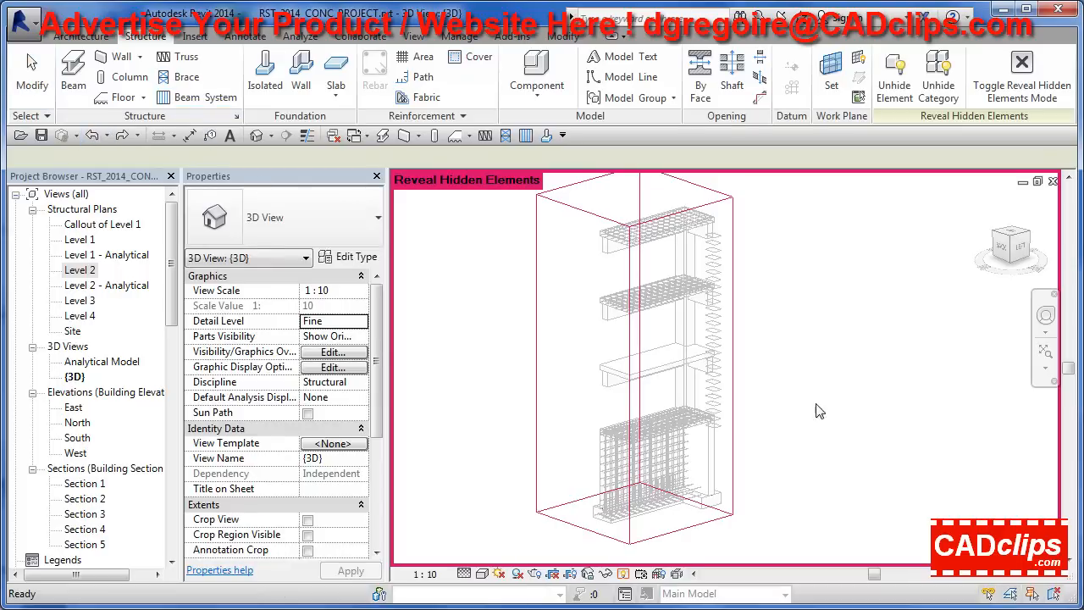
# Extend the adjacent side of the section box to widen the visible slabs, and leave the reveal mode
pyautogui.click(728, 384)
pyautogui.moveTo(682, 370); pyautogui.dragTo(721, 398)
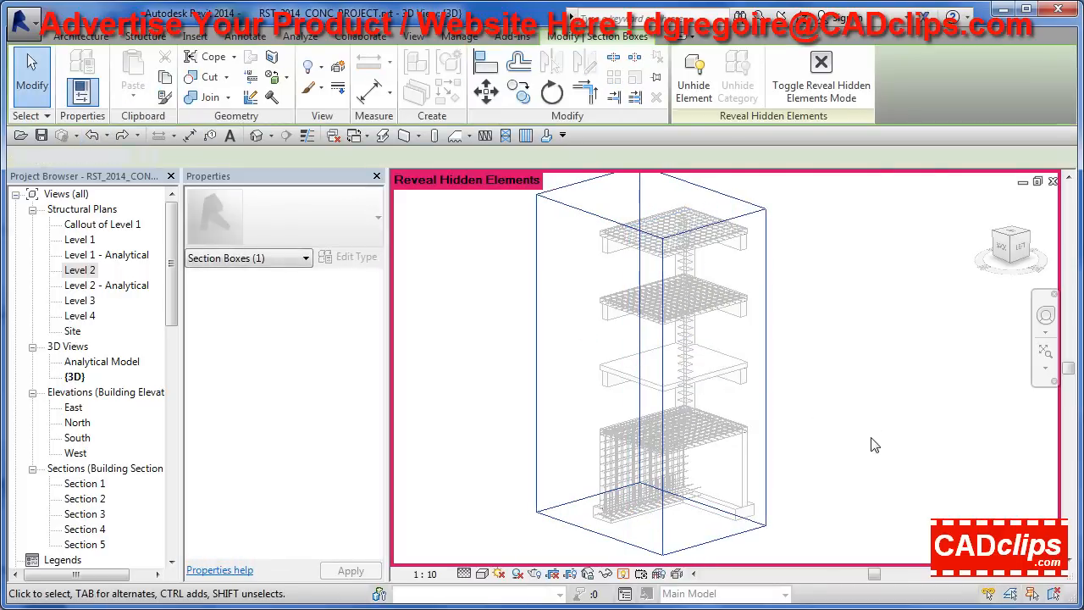
pyautogui.click(874, 445)
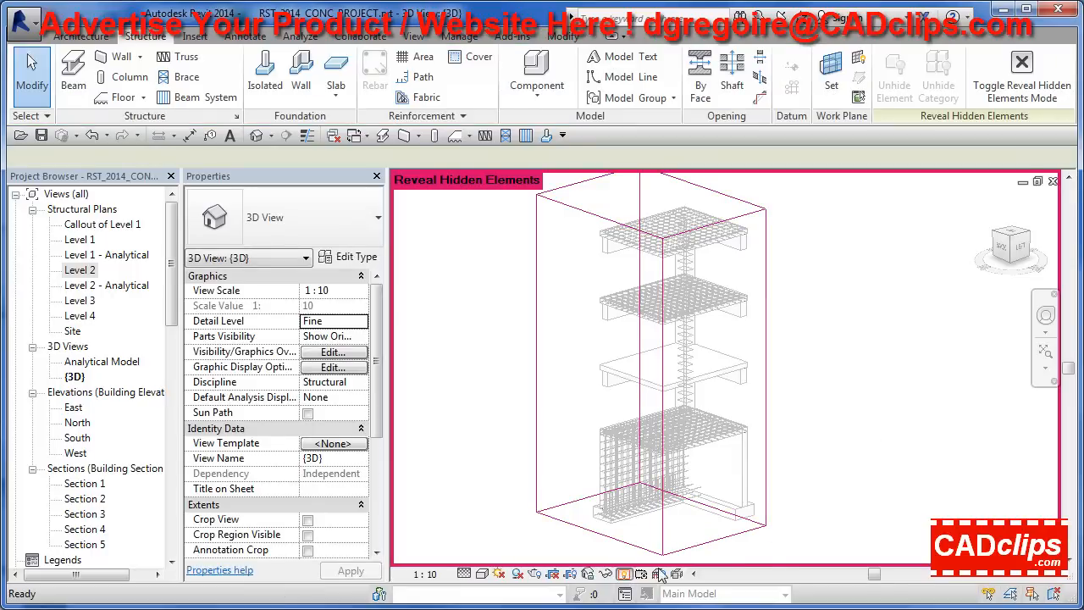
pyautogui.click(624, 574)
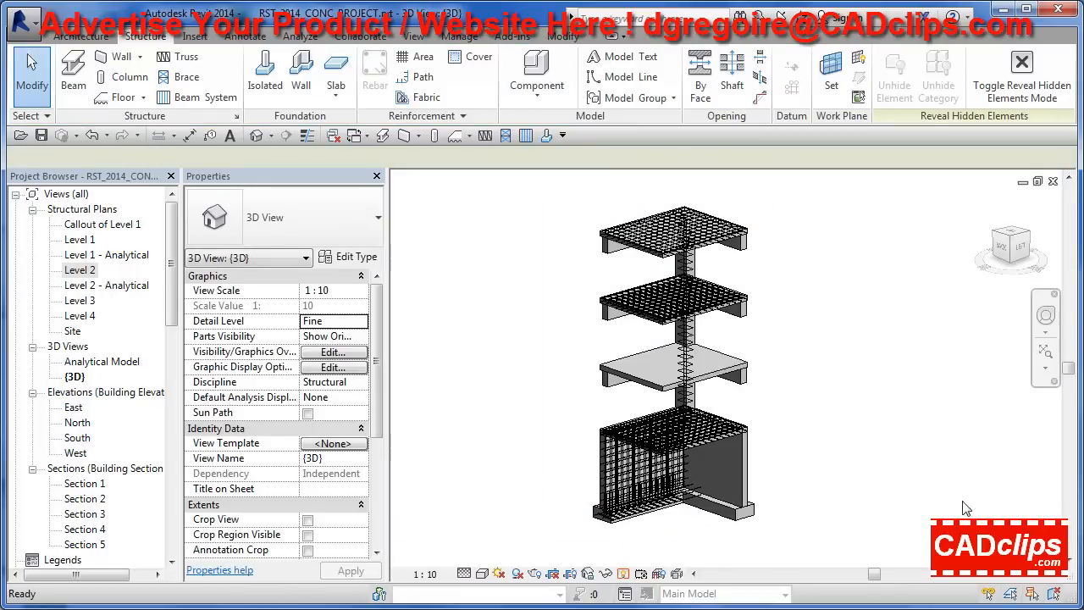
# Start Structural Area Reinforcement on the 300 mm concrete foundation wall that has no rebar
pyautogui.click(690, 405)
pyautogui.keyDown('shift'); pyautogui.moveTo(749, 431); pyautogui.dragTo(798, 416, button='middle'); pyautogui.keyUp('shift')
pyautogui.click(771, 387)
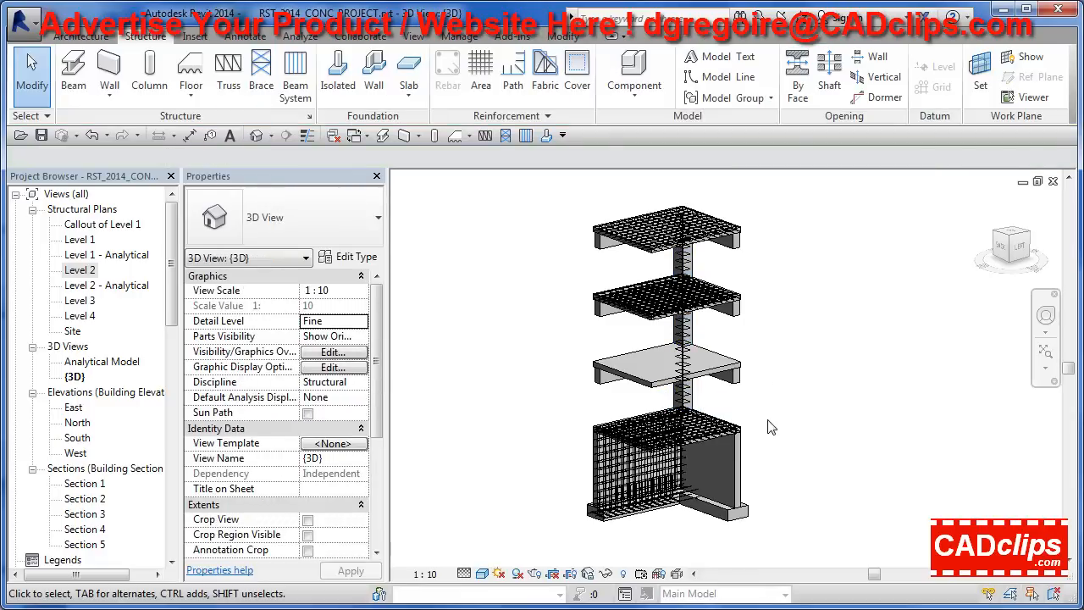
pyautogui.keyDown('shift'); pyautogui.moveTo(794, 395); pyautogui.dragTo(796, 466, button='middle'); pyautogui.keyUp('shift')
pyautogui.scroll(3, 808, 500)
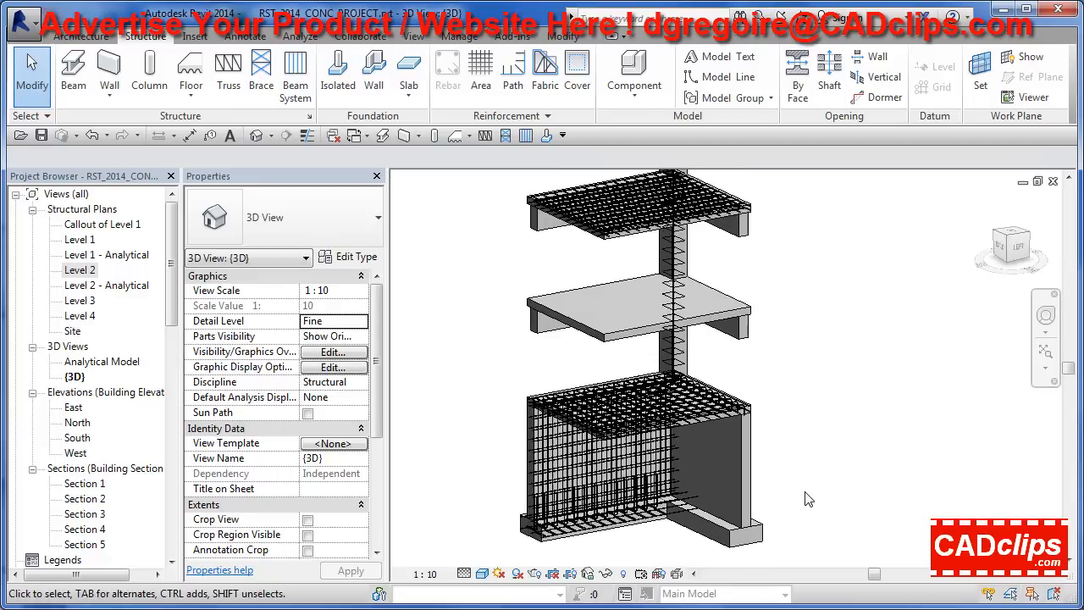
pyautogui.click(748, 461)
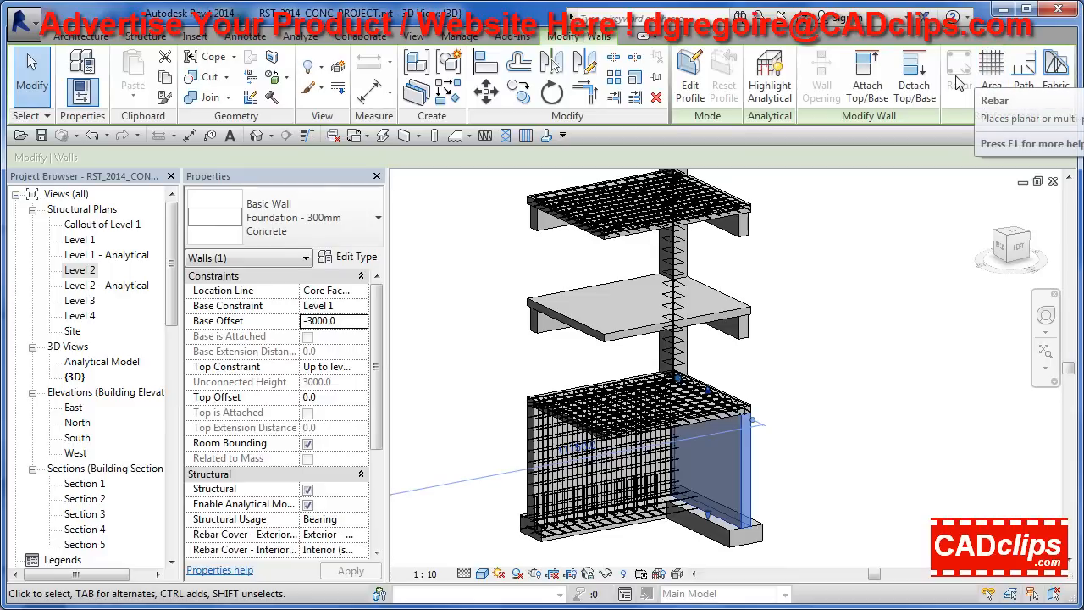
pyautogui.click(991, 72)
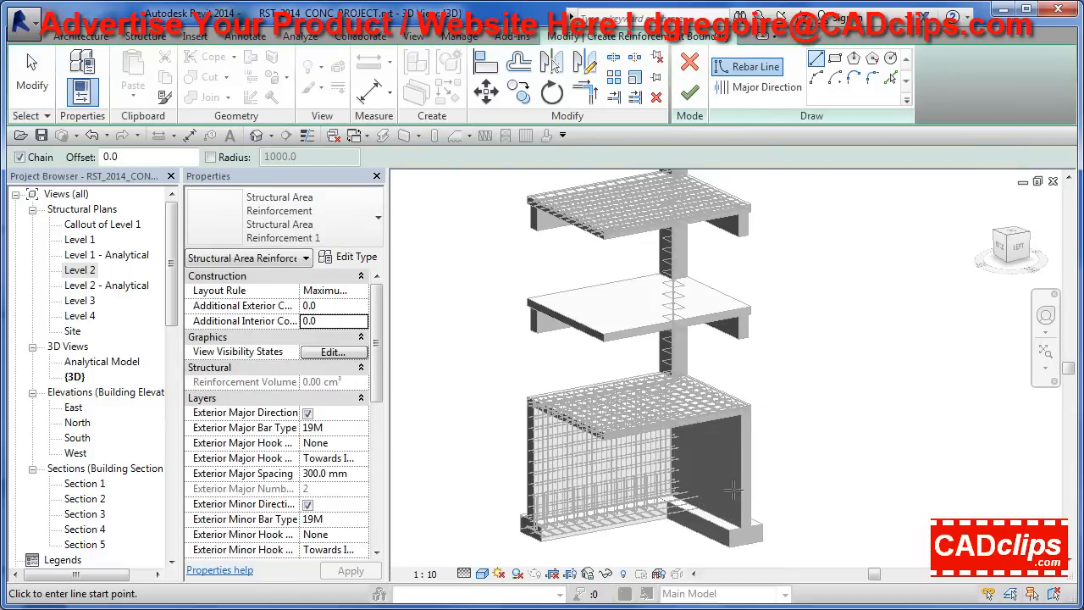
# Sketch a rectangular reinforcement boundary about 1900 mm wide on the inner face of the unreinforced foundation wall and finish the area reinforcement
pyautogui.keyDown('shift'); pyautogui.moveTo(822, 516); pyautogui.dragTo(585, 491, button='middle'); pyautogui.keyUp('shift')
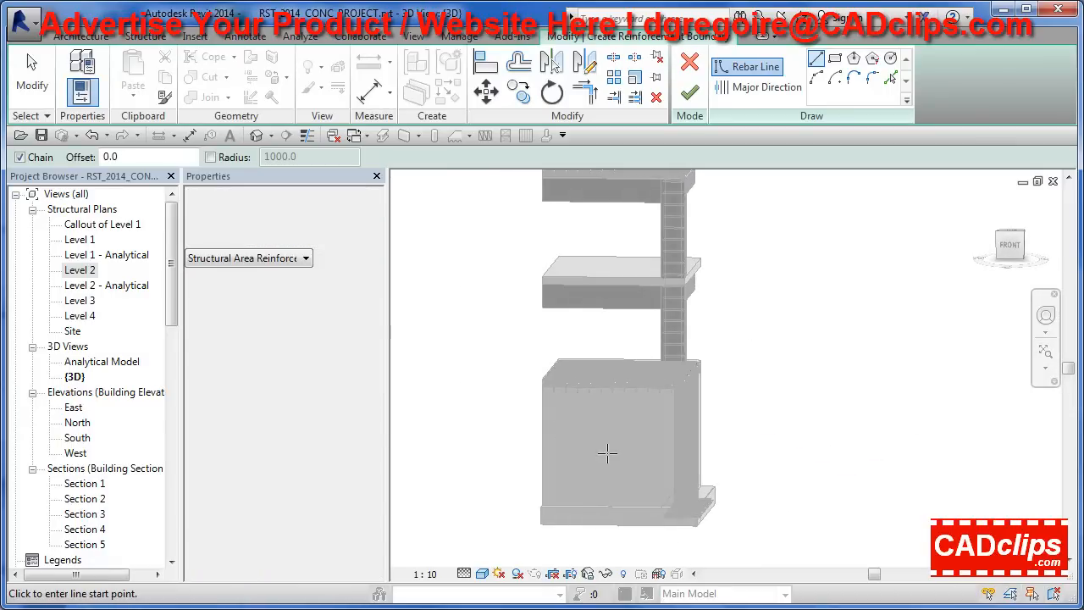
pyautogui.keyDown('shift'); pyautogui.moveTo(607, 454); pyautogui.dragTo(918, 488, button='middle'); pyautogui.keyUp('shift')
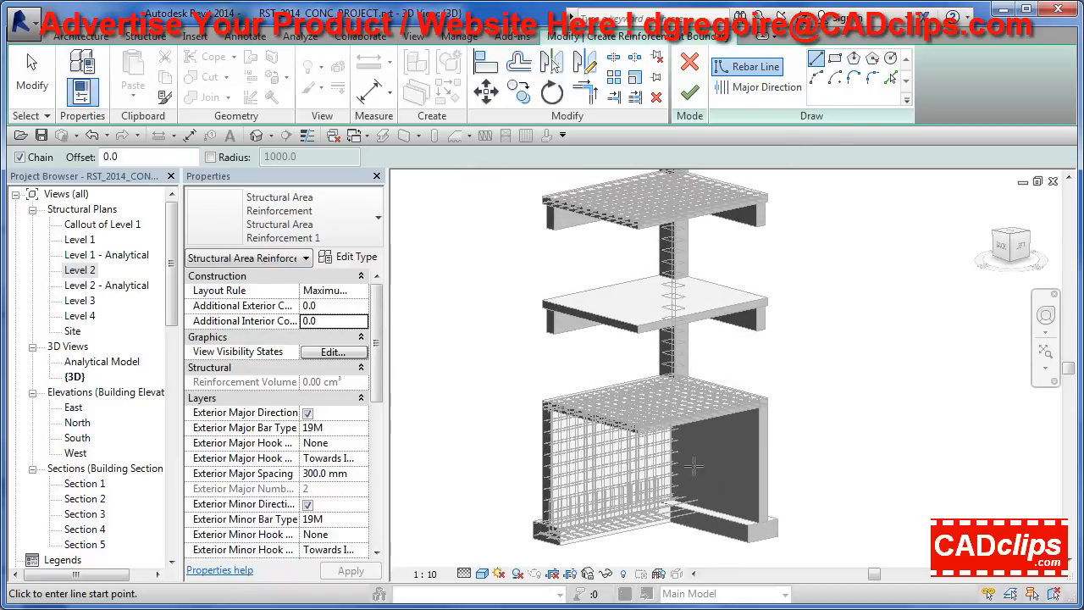
pyautogui.click(712, 447)
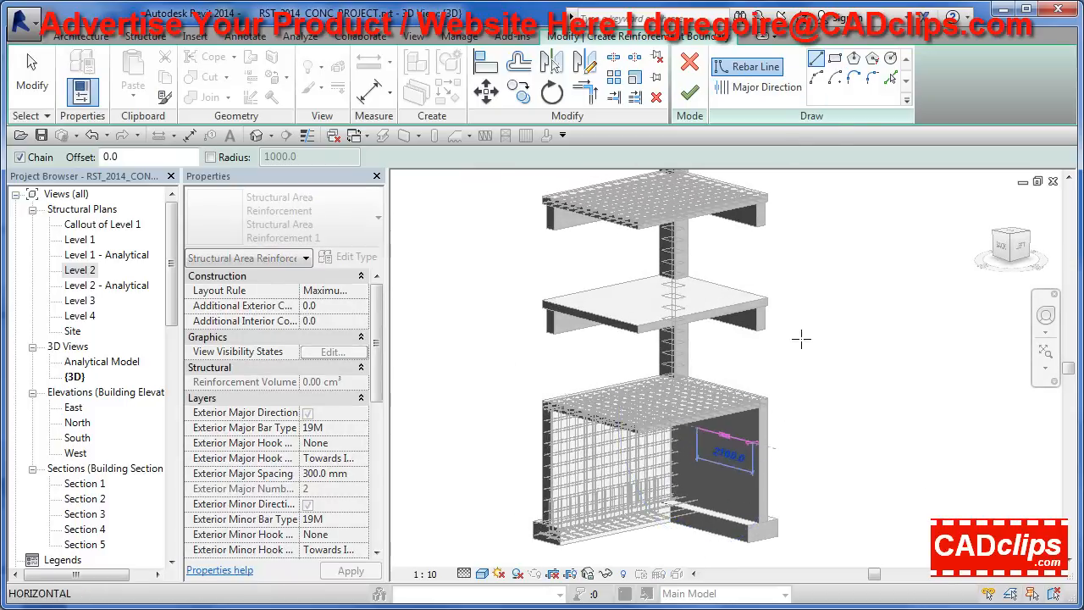
pyautogui.click(835, 59)
pyautogui.click(694, 424)
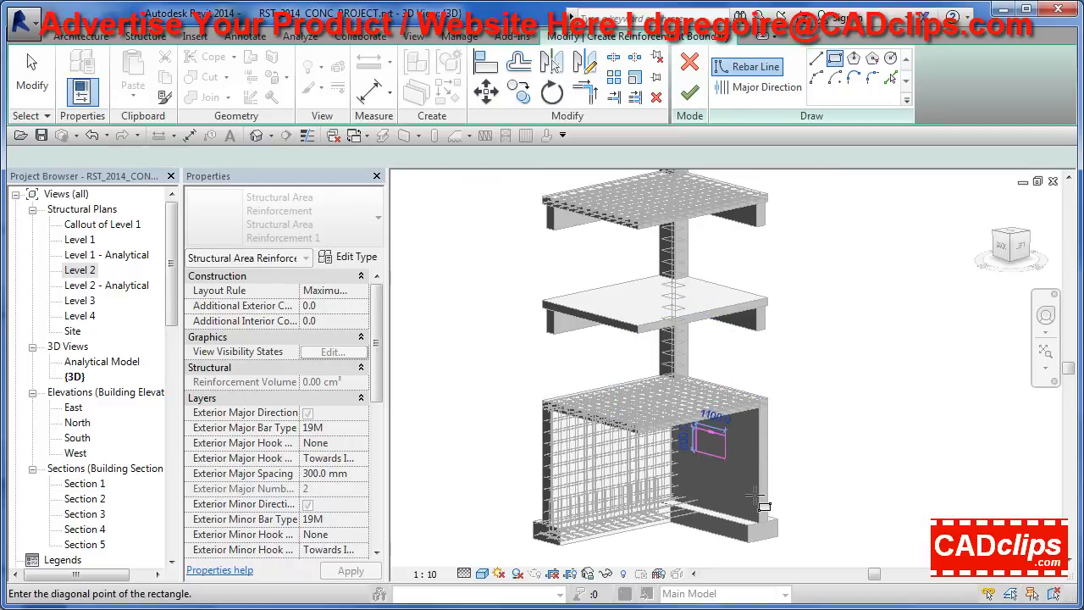
pyautogui.click(756, 505)
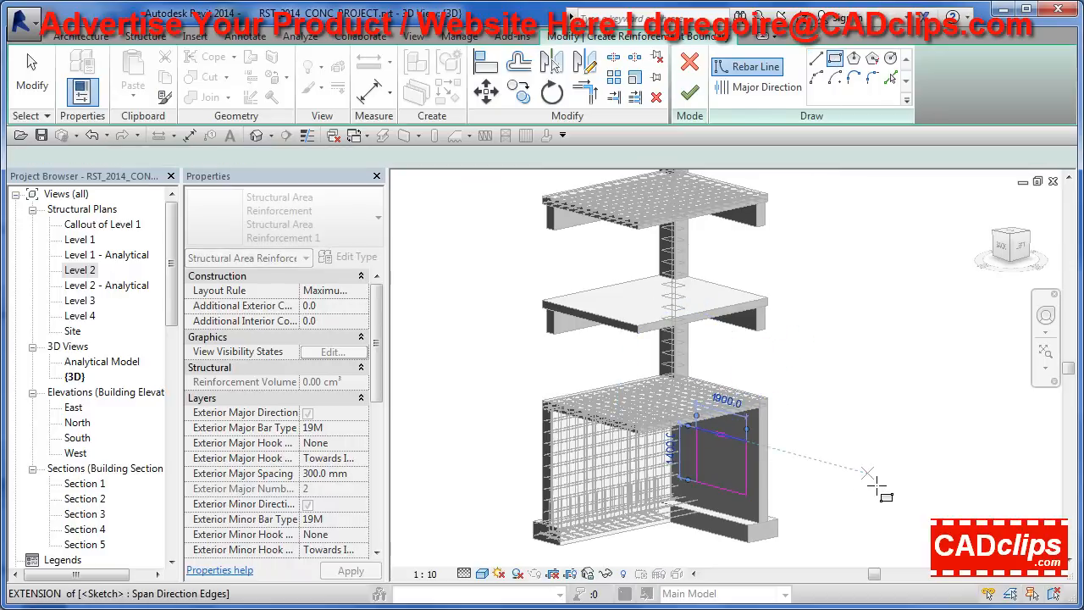
pyautogui.click(689, 92)
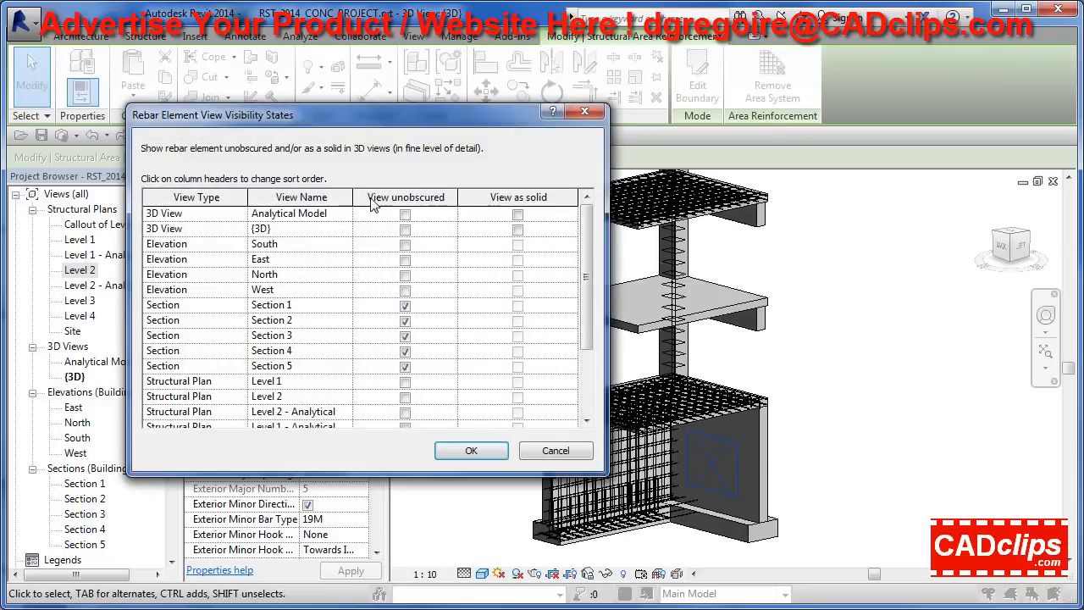
# Set the new area reinforcement to view unobscured and view as solid in the {3D} view, and deselect it
pyautogui.click(408, 236)
pyautogui.click(517, 230)
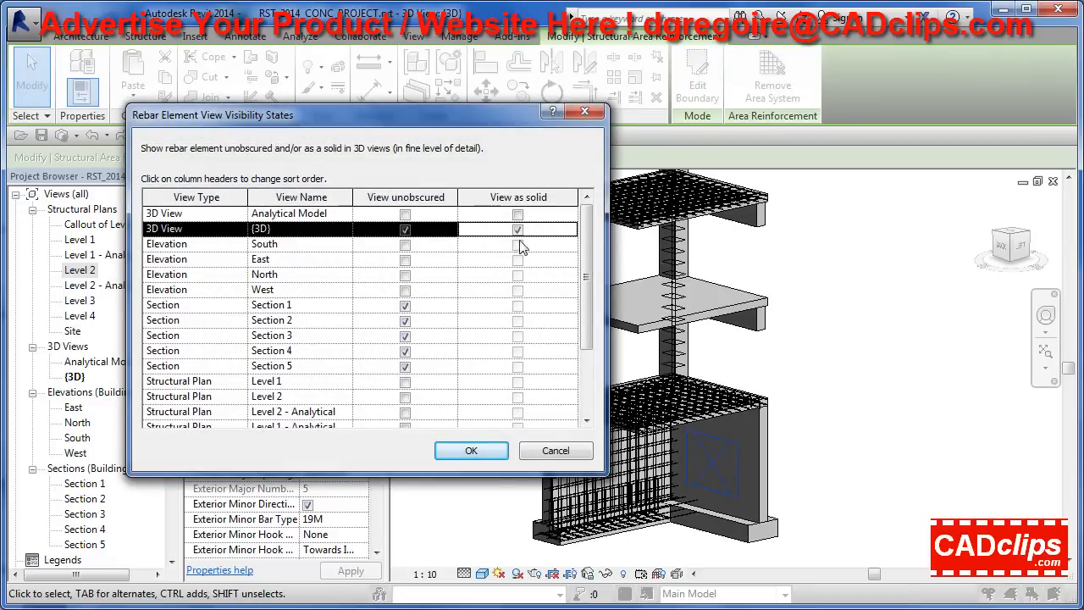
pyautogui.click(471, 450)
pyautogui.click(813, 437)
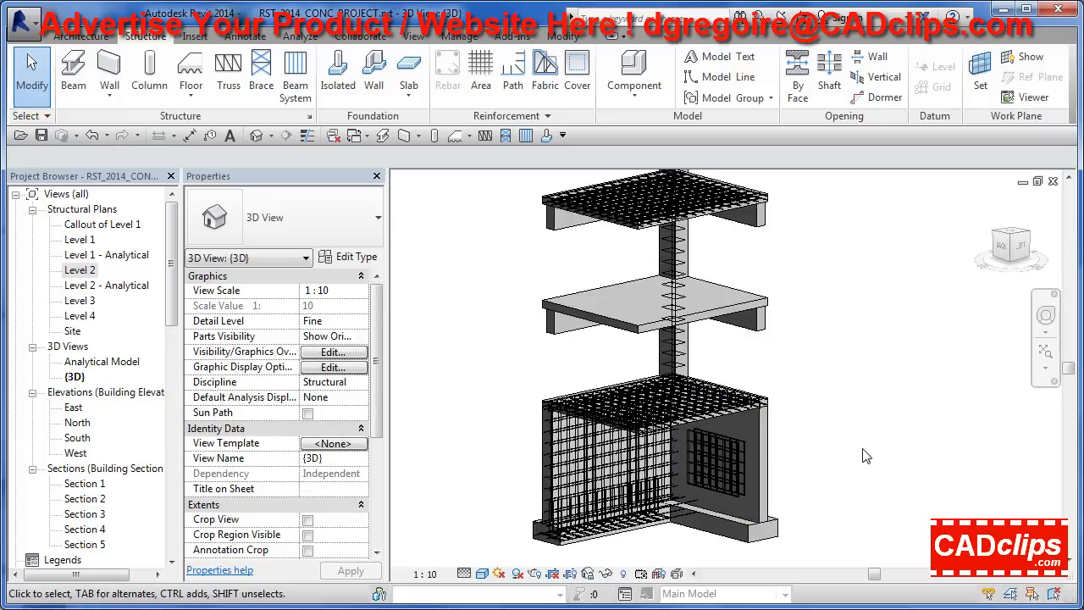
# Switch the 3D view's section box off and on again to reset it around the whole building
pyautogui.scroll(-3, 859, 461)
pyautogui.moveTo(859, 462); pyautogui.dragTo(869, 485, button='middle')
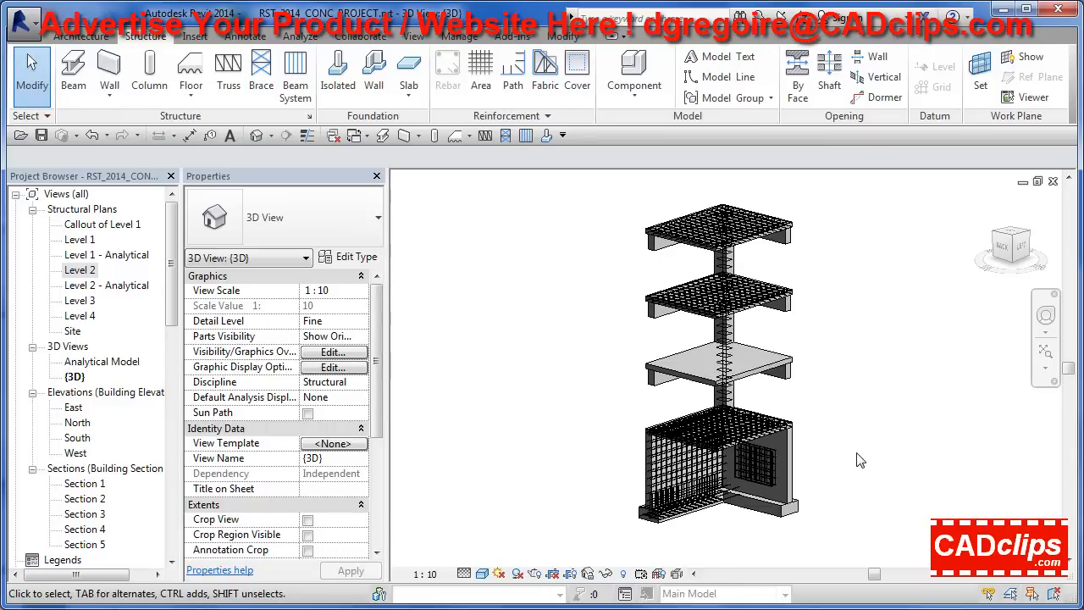
pyautogui.scroll(-4, 375, 381)
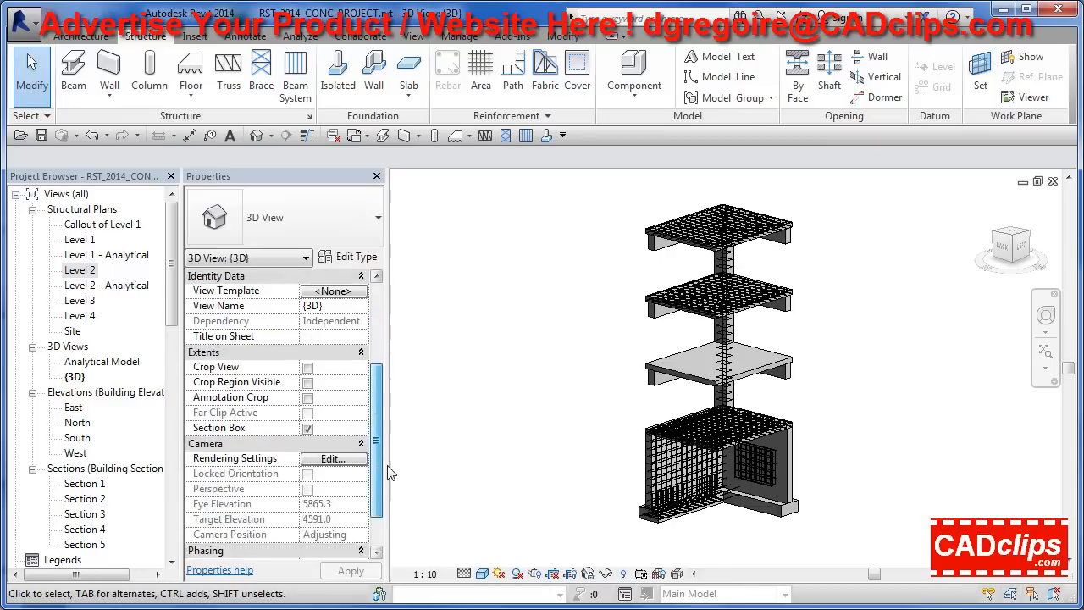
pyautogui.scroll(2, 330, 389)
pyautogui.scroll(-3, 381, 539)
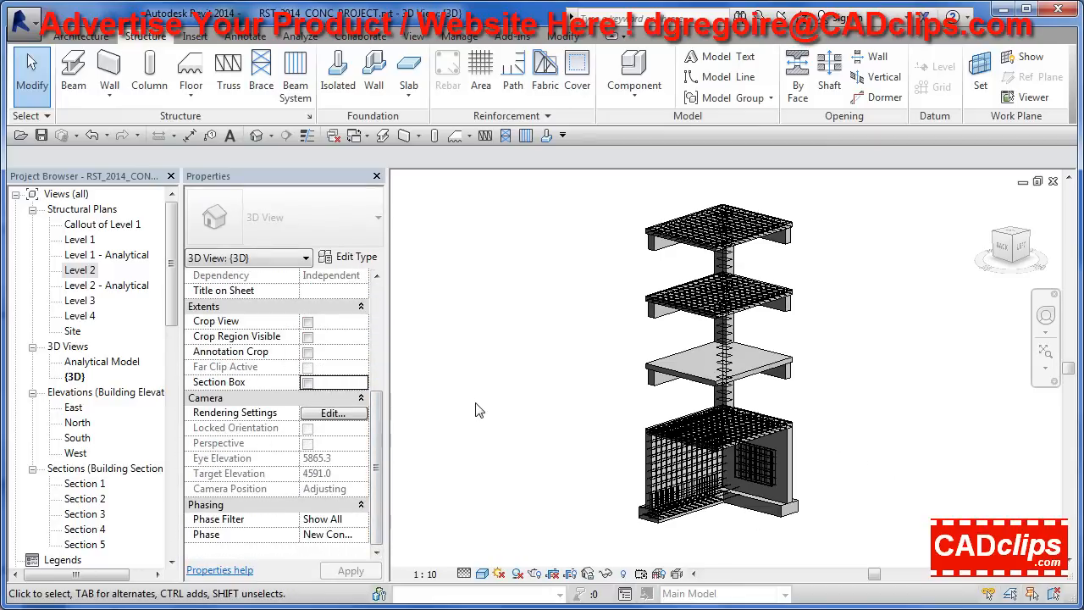
pyautogui.scroll(-3, 476, 410)
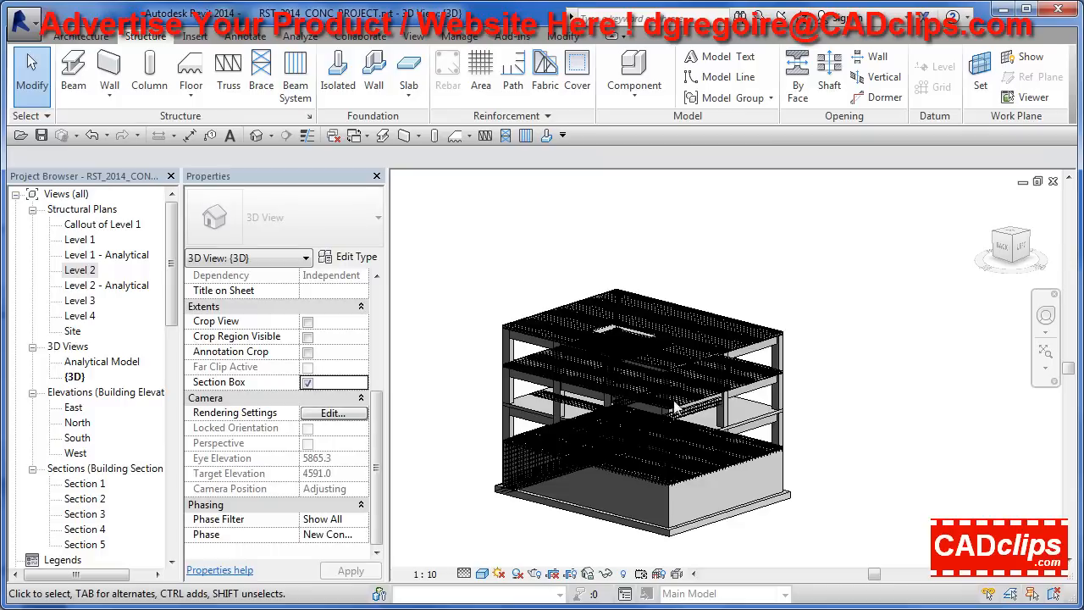
# Reveal the hidden elements, unhide the section box around the building, and leave the reveal mode
pyautogui.click(623, 574)
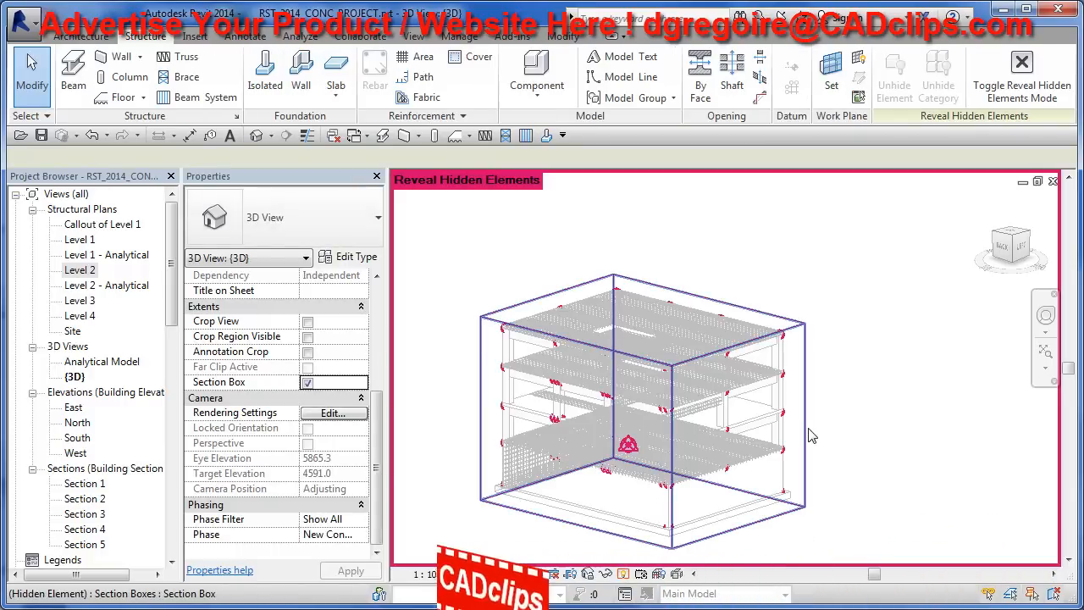
pyautogui.click(808, 434)
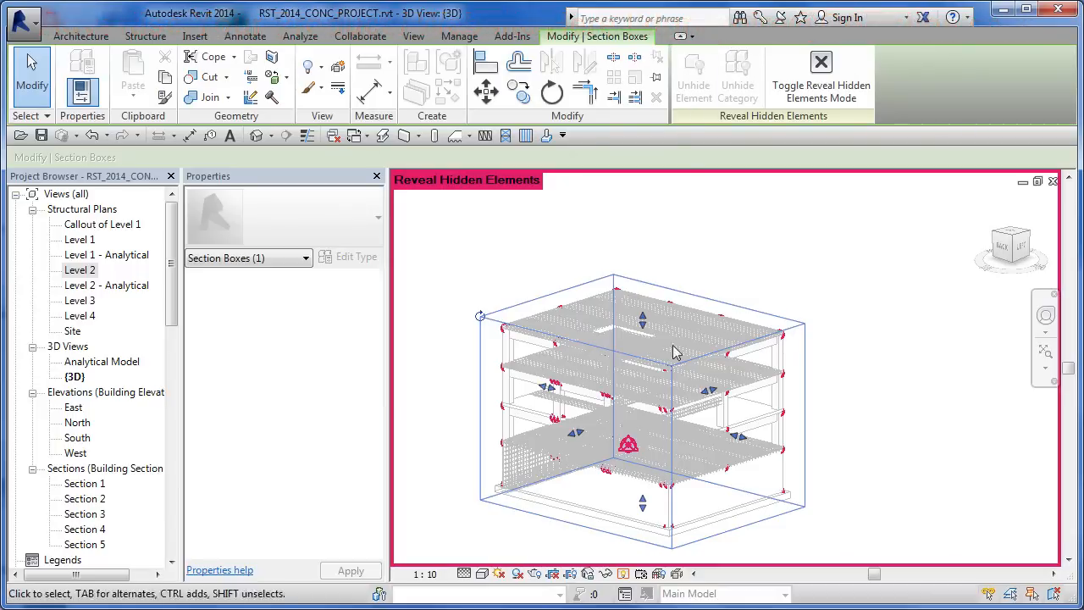
pyautogui.click(623, 575)
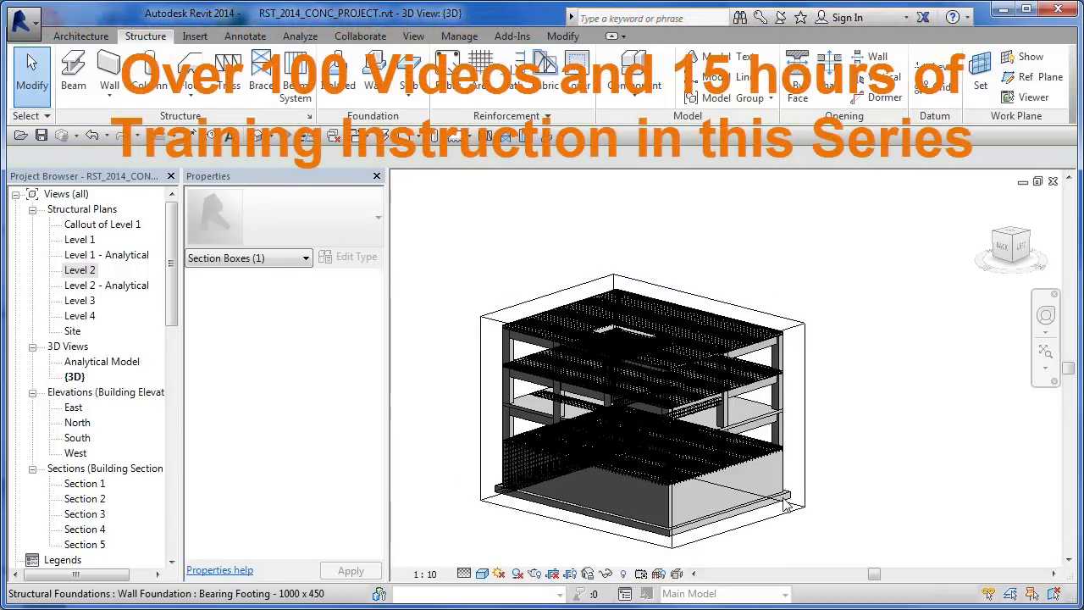
# Pull in the sides of the section box to isolate a narrow strip of slabs and columns along the reinforced wall, and deselect it
pyautogui.click(804, 393)
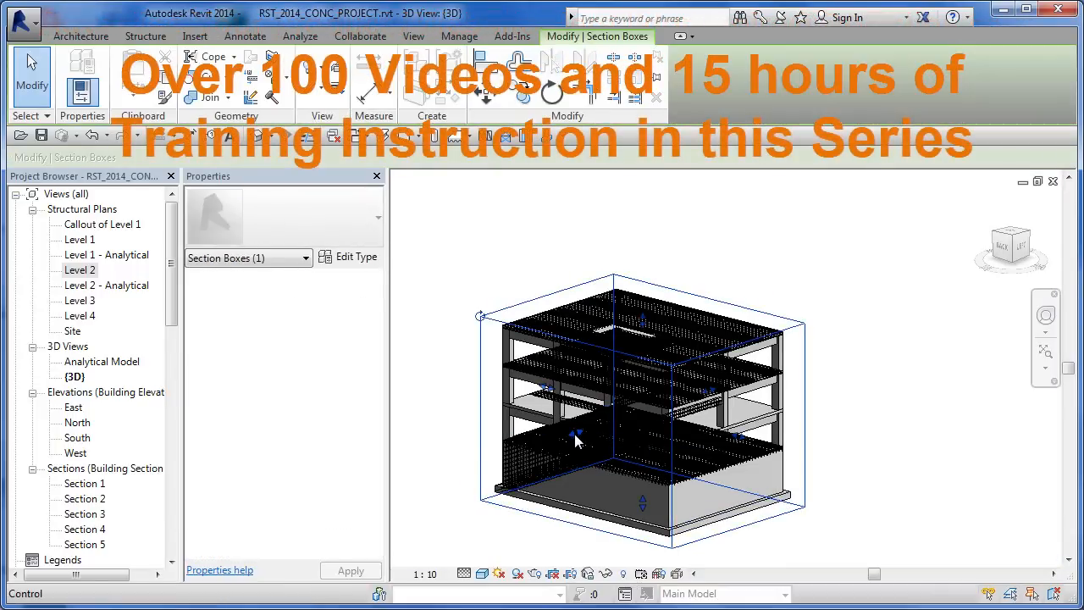
pyautogui.moveTo(704, 508); pyautogui.dragTo(705, 508)
pyautogui.moveTo(766, 428); pyautogui.dragTo(609, 415)
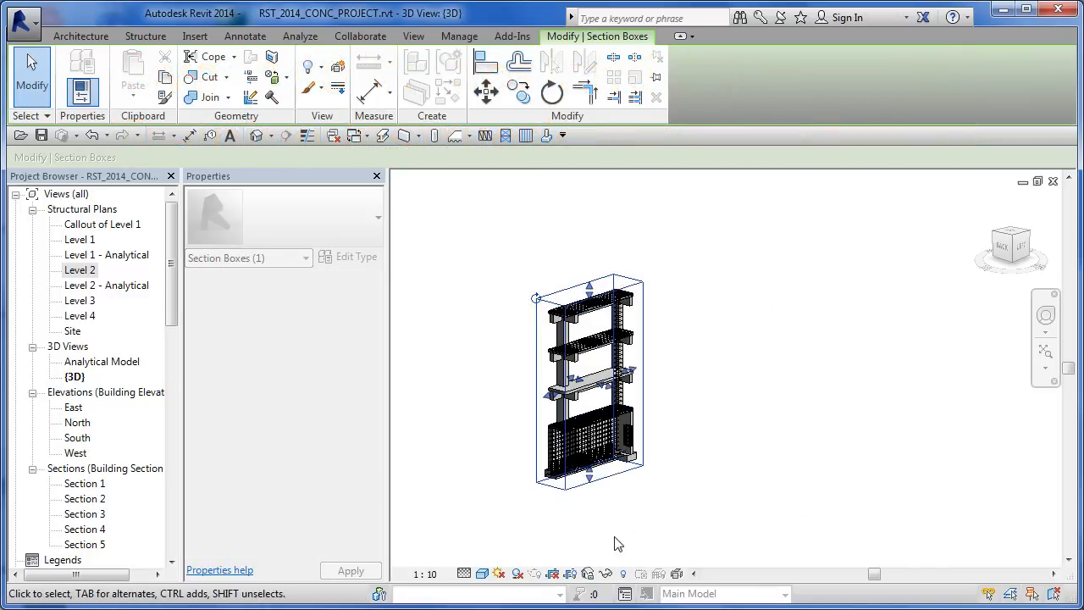
pyautogui.click(616, 543)
pyautogui.keyDown('shift'); pyautogui.moveTo(668, 536); pyautogui.dragTo(635, 505, button='middle'); pyautogui.keyUp('shift')
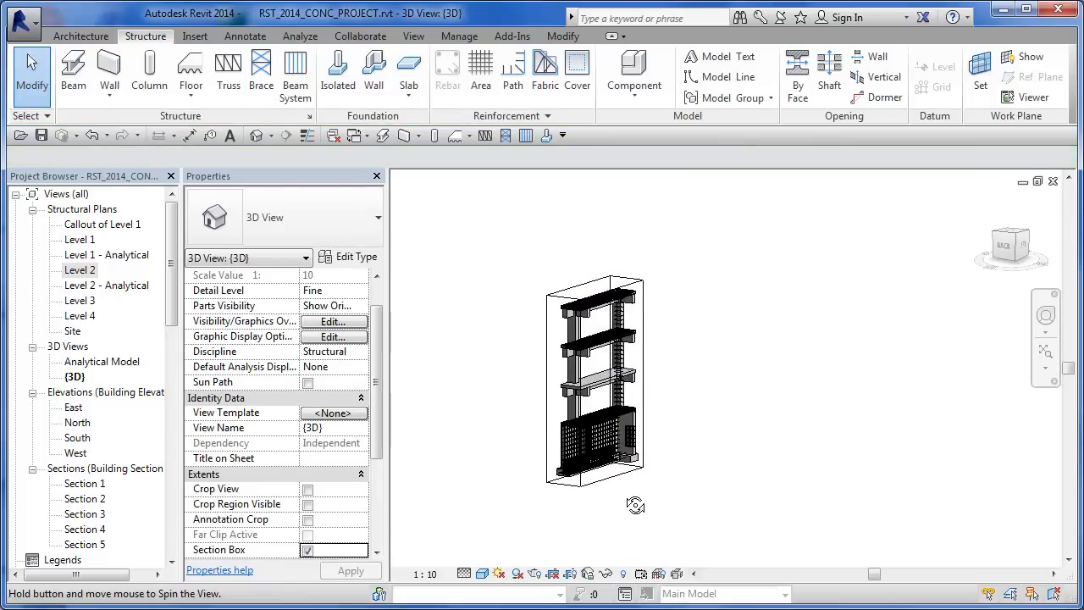
pyautogui.scroll(3, 521, 398)
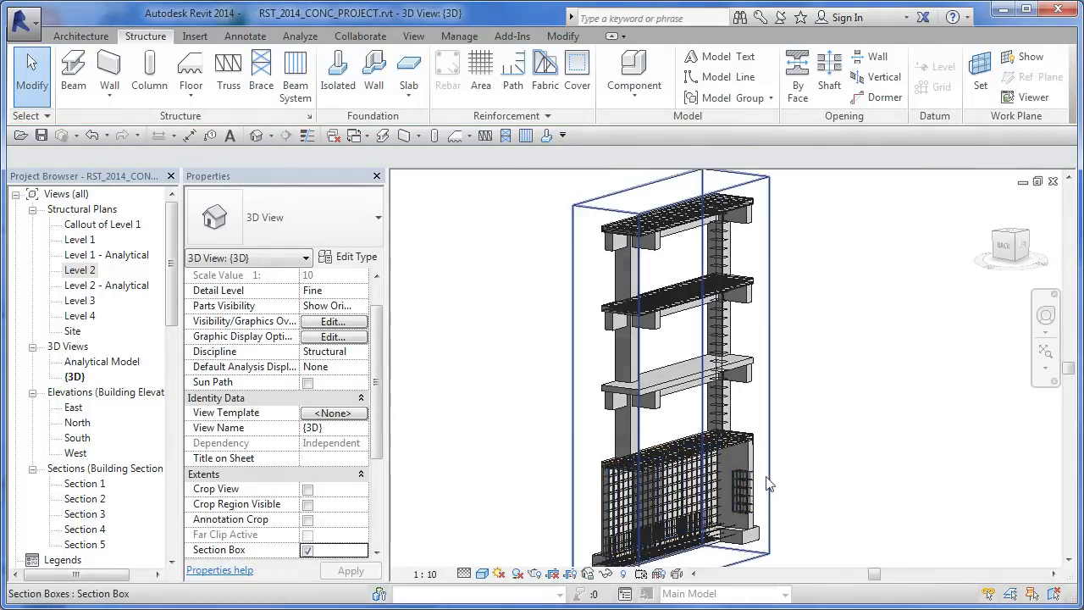